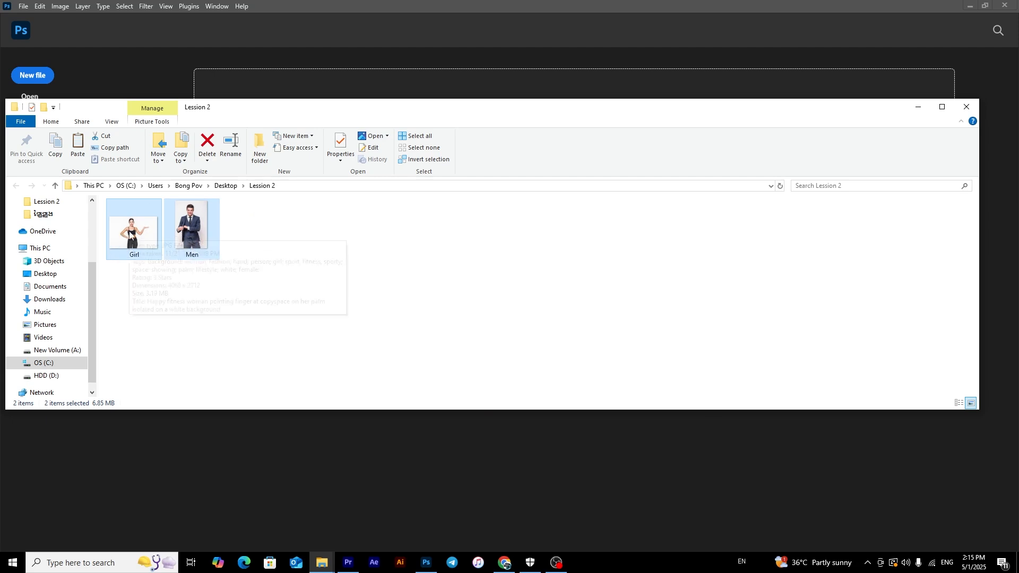
Open the Girl and Men images from the Lession 2 folder in Photoshop as separate documents and view both faces
{"action": "left_click_drag", "start_coordinate": [133, 232], "coordinate": [223, 75]}
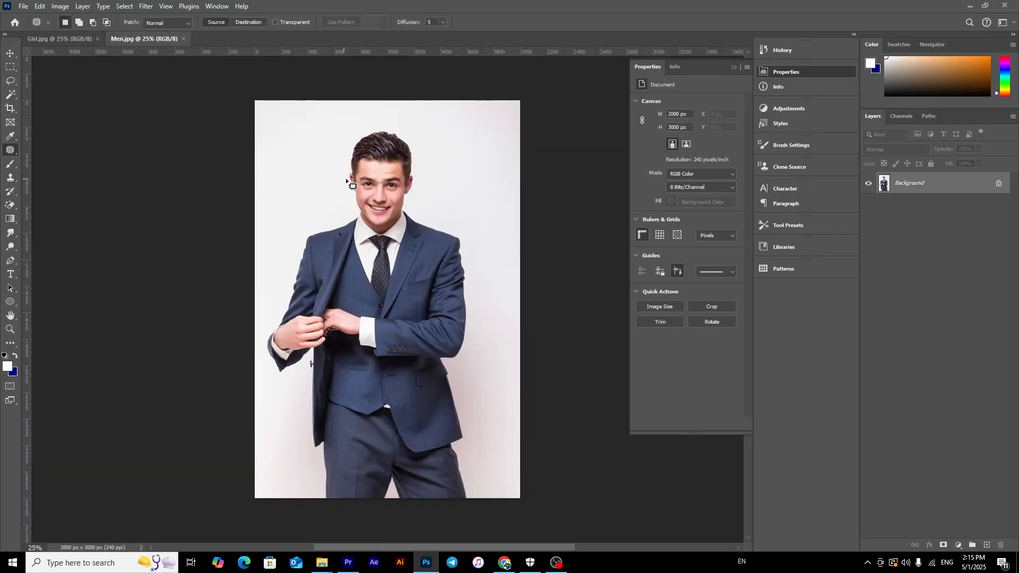
{"action": "scroll", "coordinate": [384, 171], "scroll_direction": "up", "scroll_amount": 1}
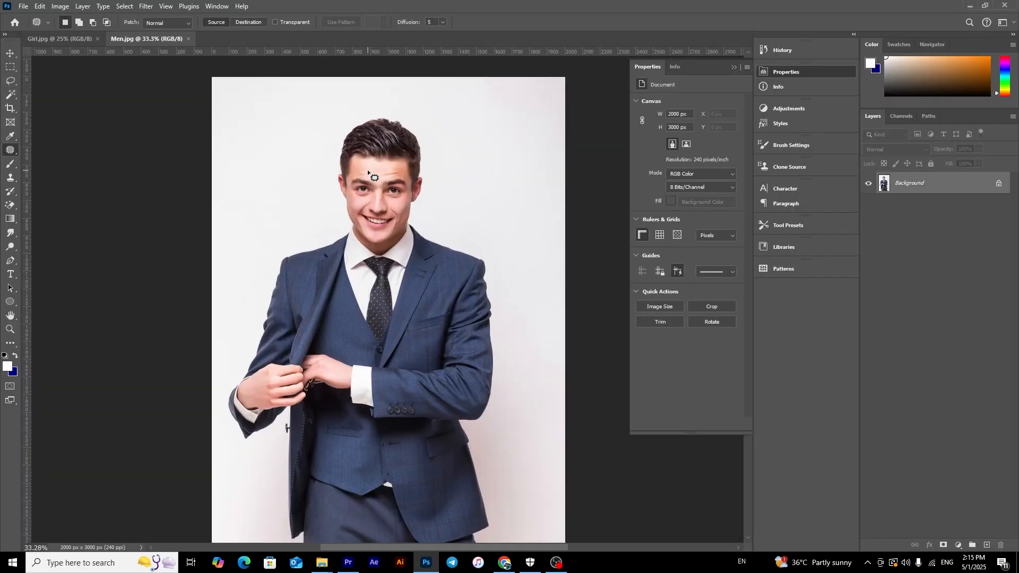
{"action": "scroll", "coordinate": [368, 171], "scroll_direction": "up", "scroll_amount": 3}
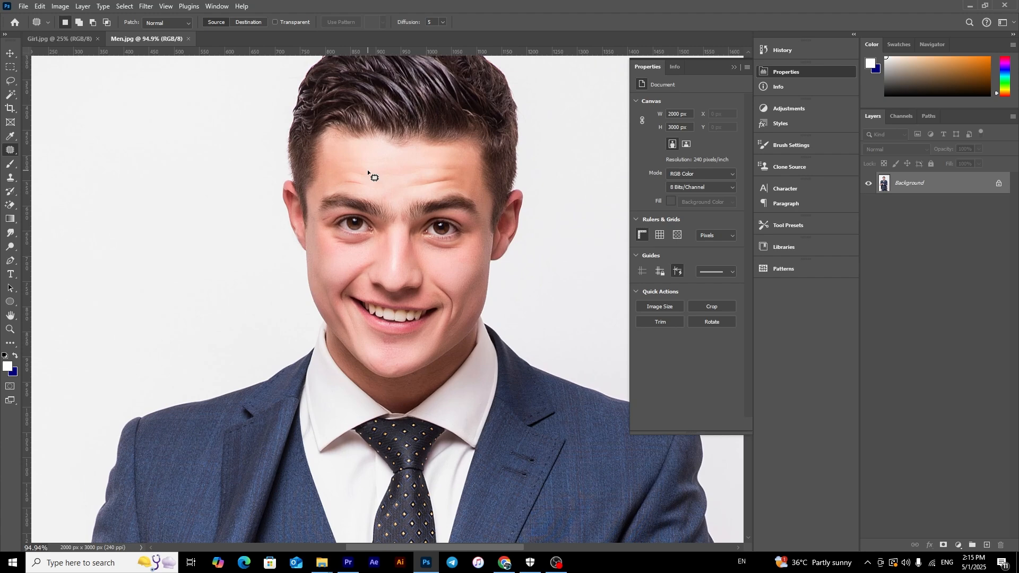
{"action": "scroll", "coordinate": [380, 200], "scroll_direction": "up", "scroll_amount": 3}
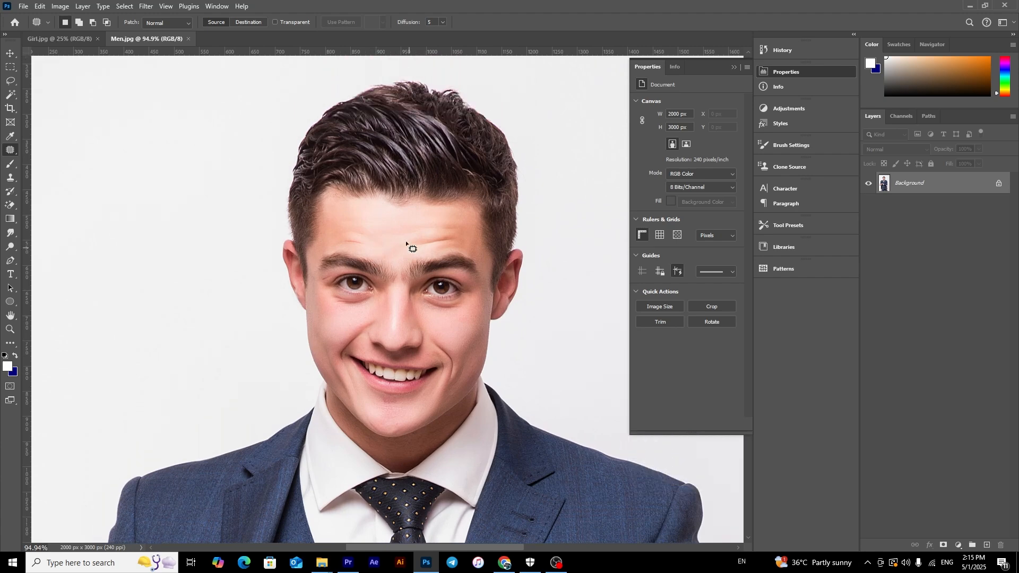
{"action": "left_click", "coordinate": [87, 38]}
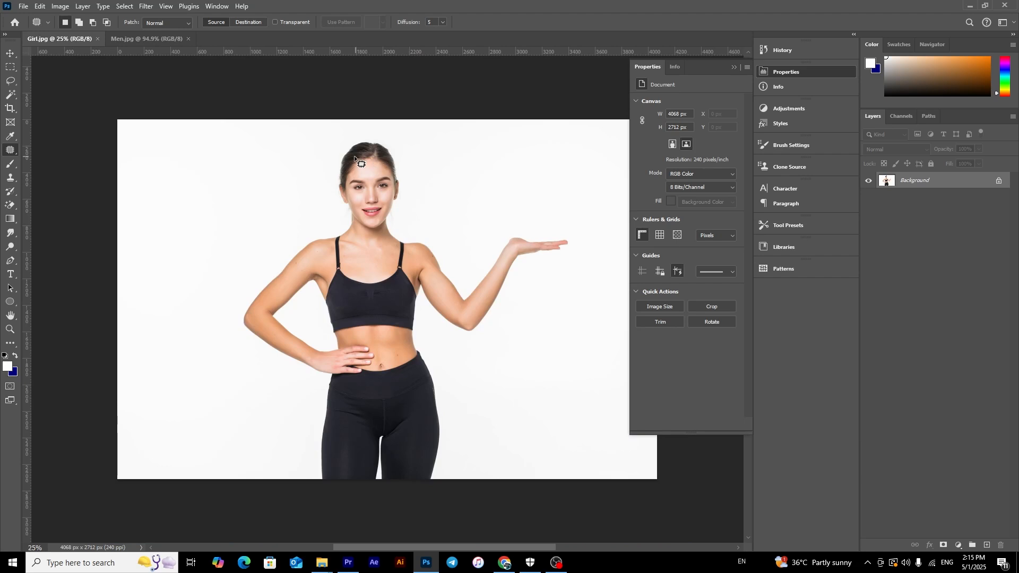
{"action": "left_click", "coordinate": [158, 36]}
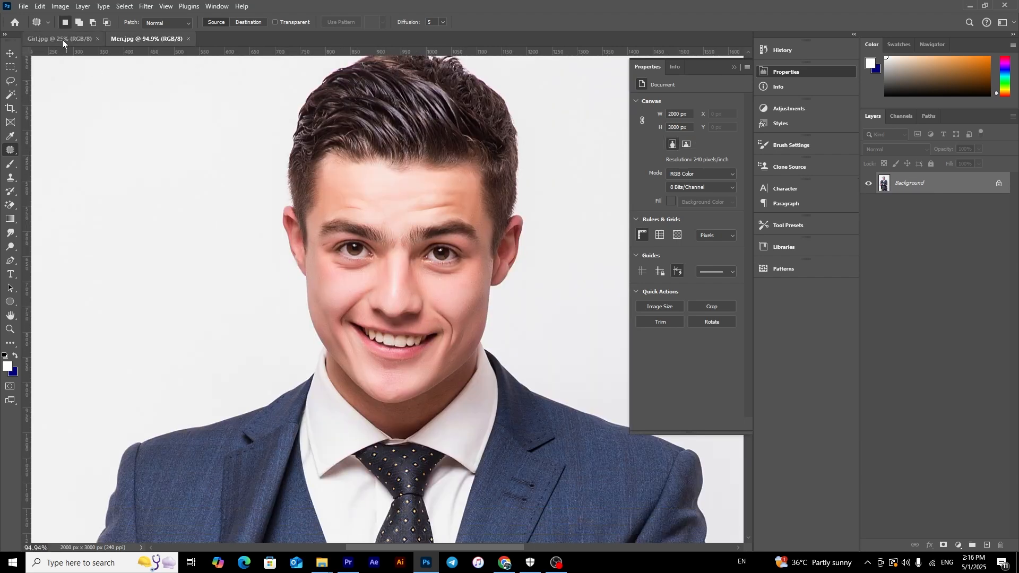
Outline the woman's face in Girl.jpg with the Patch tool, running just above the eyebrows, down both cheeks and across the chin
{"action": "left_click", "coordinate": [62, 39]}
{"action": "scroll", "coordinate": [393, 159], "scroll_direction": "up", "scroll_amount": 10}
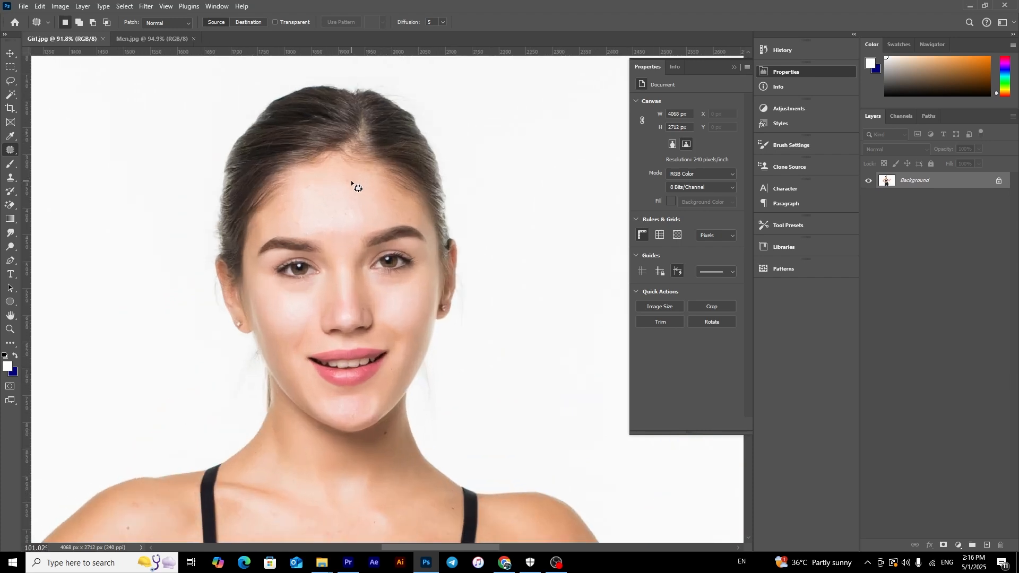
{"action": "scroll", "coordinate": [351, 197], "scroll_direction": "down", "scroll_amount": 1}
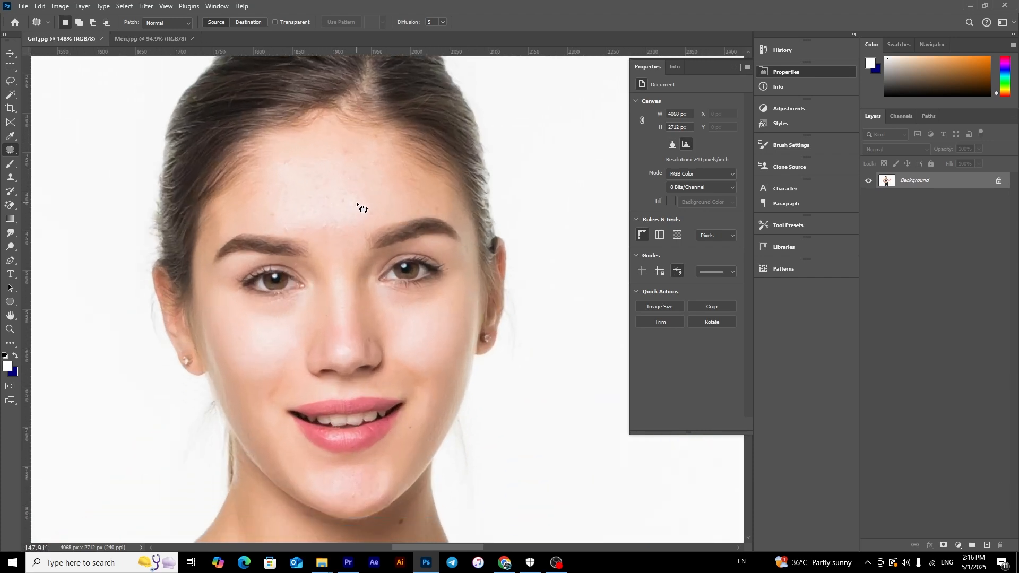
{"action": "scroll", "coordinate": [330, 192], "scroll_direction": "down", "scroll_amount": 1}
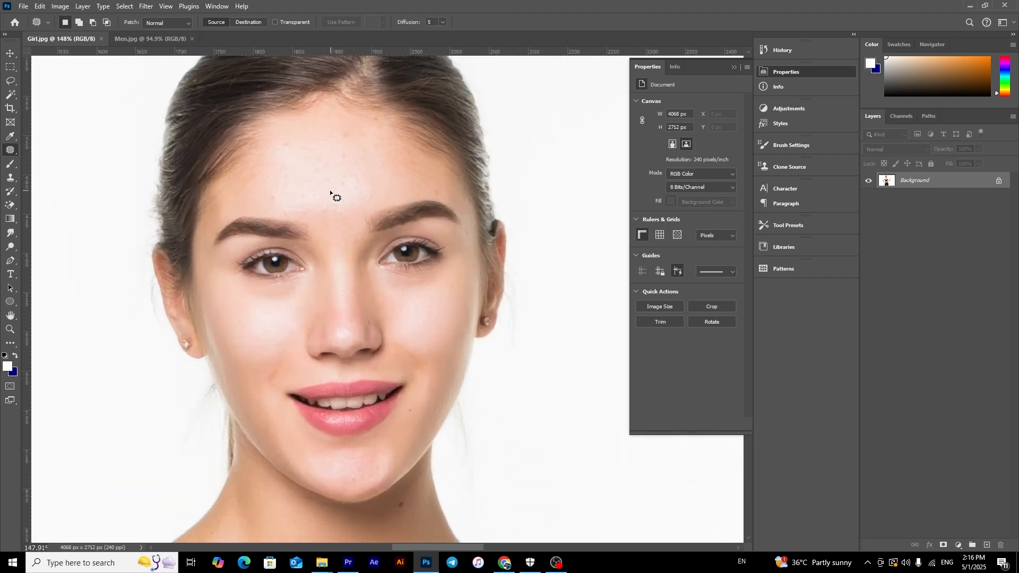
{"action": "left_click", "coordinate": [10, 54]}
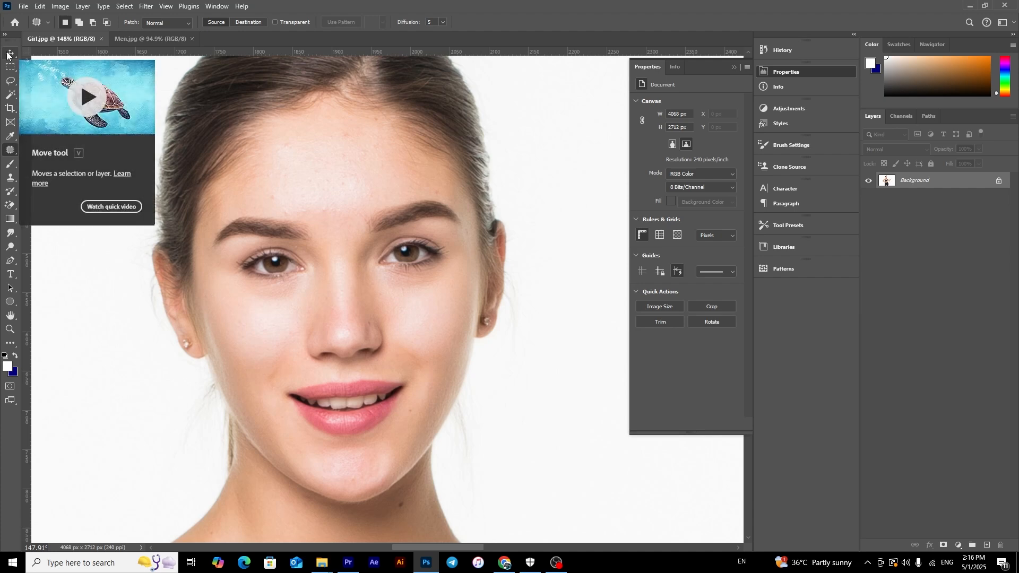
{"action": "left_click", "coordinate": [9, 151]}
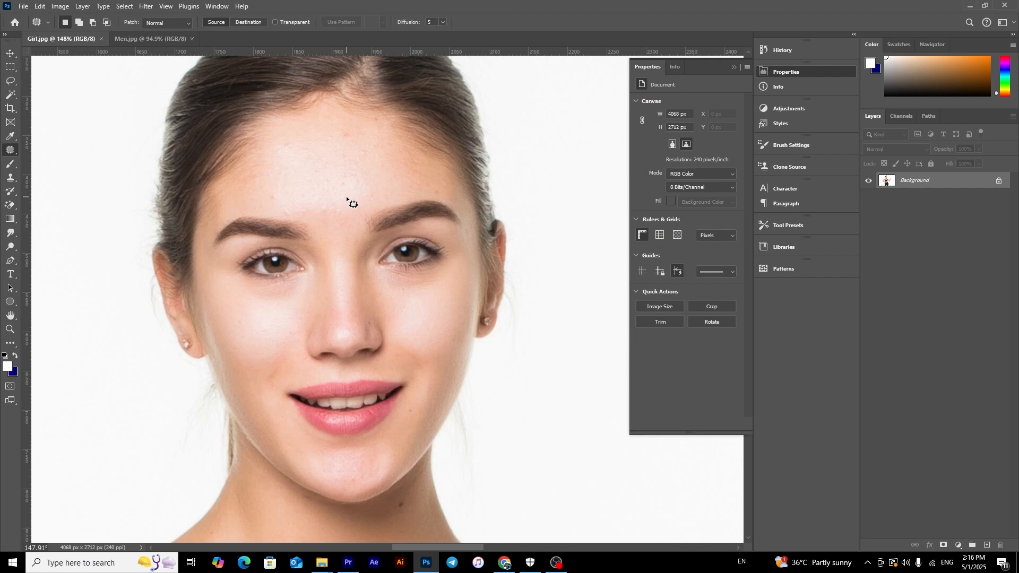
{"action": "mouse_move", "coordinate": [348, 200]}
{"action": "left_mouse_down"}
{"action": "mouse_move", "coordinate": [264, 195]}
{"action": "mouse_move", "coordinate": [224, 207]}
{"action": "mouse_move", "coordinate": [204, 274]}
{"action": "left_mouse_up"}
{"action": "left_click_drag", "start_coordinate": [323, 469], "coordinate": [357, 470]}
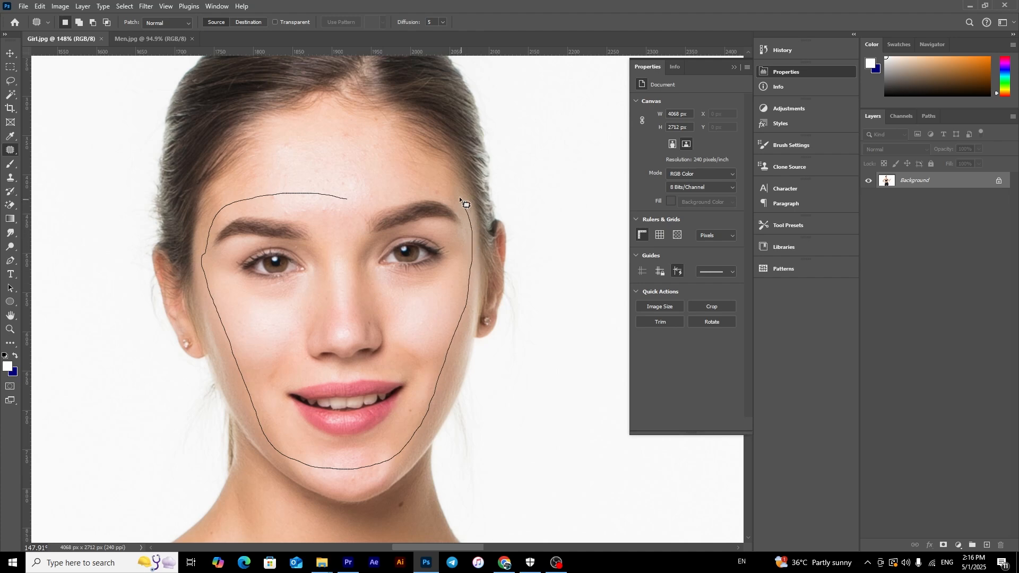
{"action": "mouse_move", "coordinate": [434, 180]}
{"action": "left_mouse_down"}
{"action": "mouse_move", "coordinate": [358, 186]}
{"action": "mouse_move", "coordinate": [344, 207]}
{"action": "left_mouse_up"}
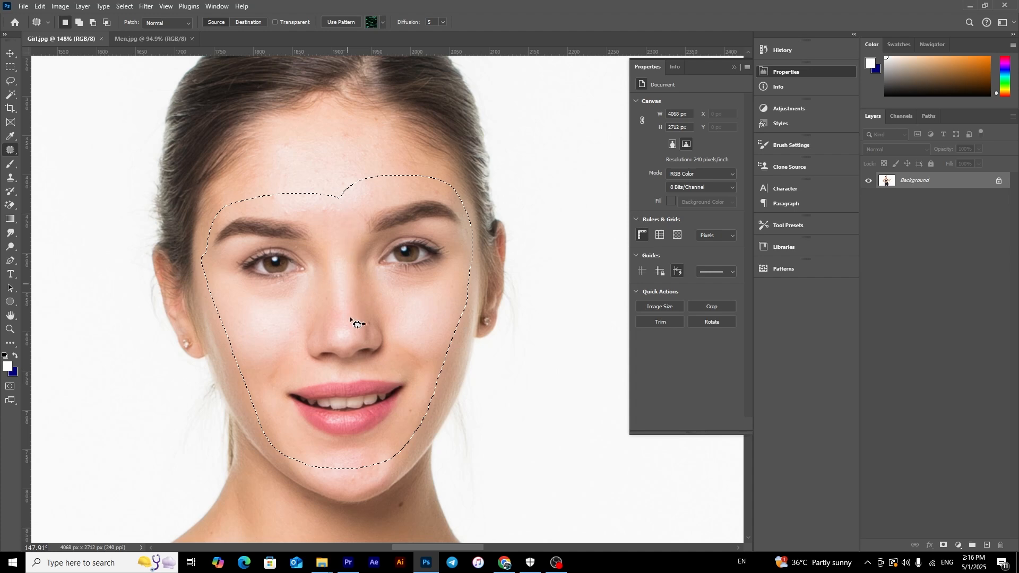
Move the selected face over the man's face in Men.jpg as a new layer and lower its opacity to 65%
{"action": "left_click", "coordinate": [9, 54]}
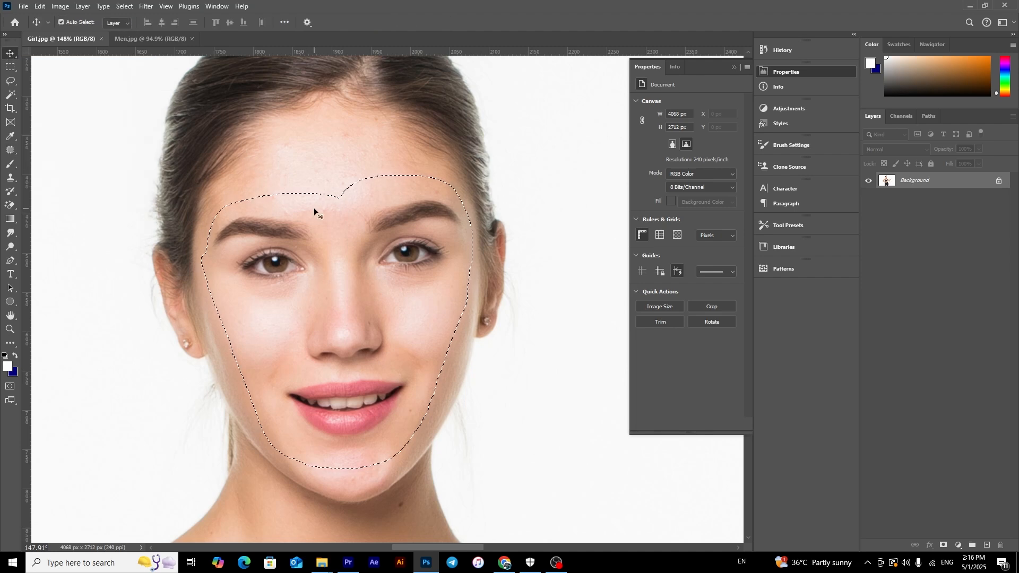
{"action": "left_click_drag", "start_coordinate": [349, 225], "coordinate": [405, 236]}
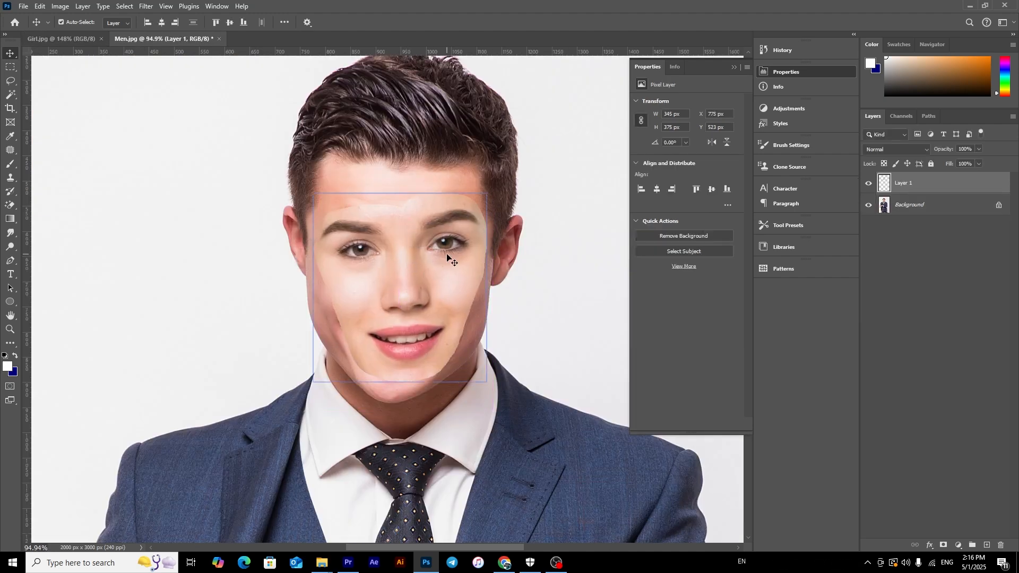
{"action": "left_click", "coordinate": [979, 150]}
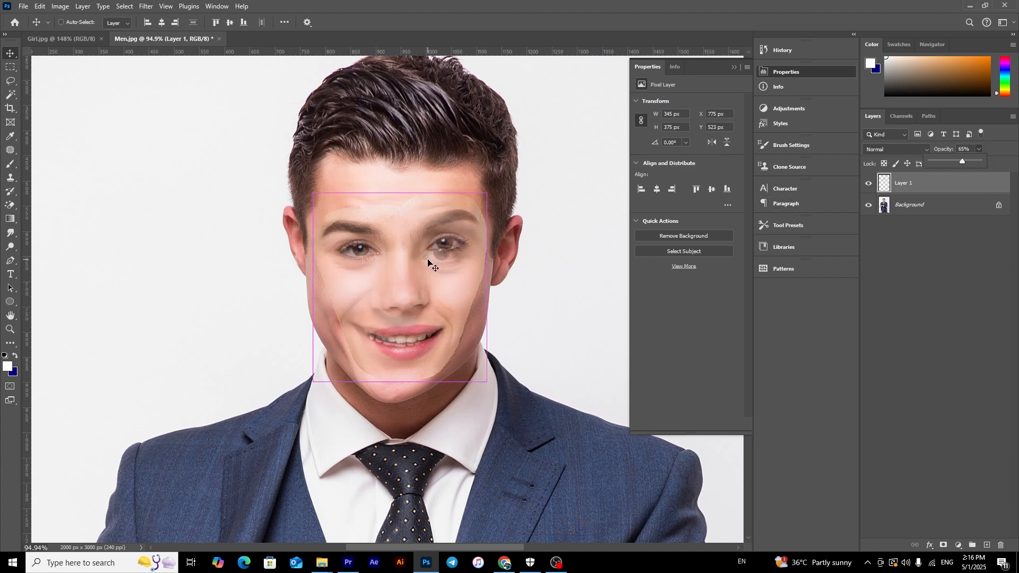
Free-transform the face layer to match the man's features, rotating it about 4.2° and scaling to about 97.8% width and 97% height
{"action": "key", "text": "ctrl+t"}
{"action": "left_click_drag", "start_coordinate": [517, 260], "coordinate": [516, 265]}
{"action": "left_click_drag", "start_coordinate": [404, 266], "coordinate": [400, 264]}
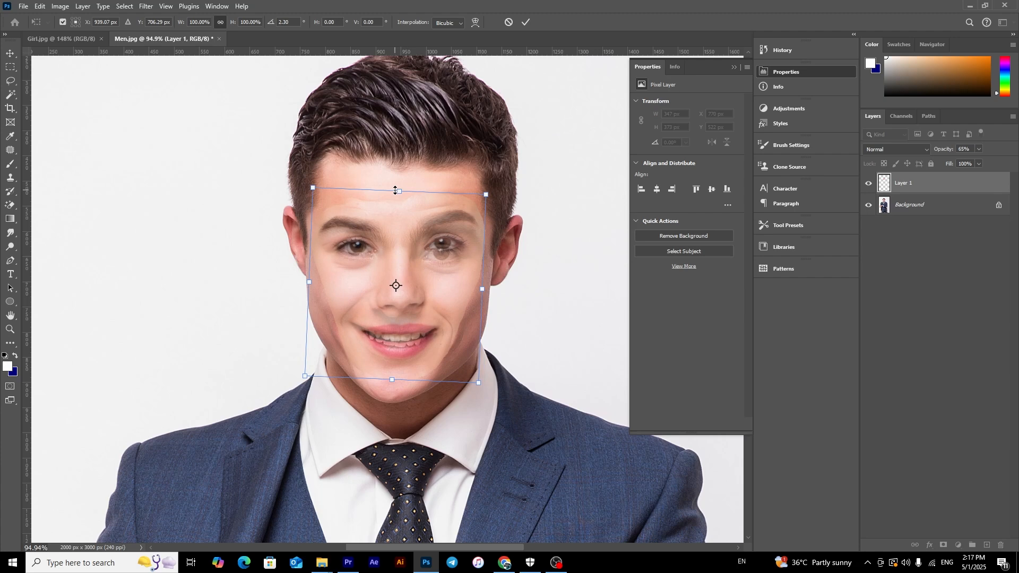
{"action": "left_click_drag", "start_coordinate": [394, 191], "coordinate": [394, 195]}
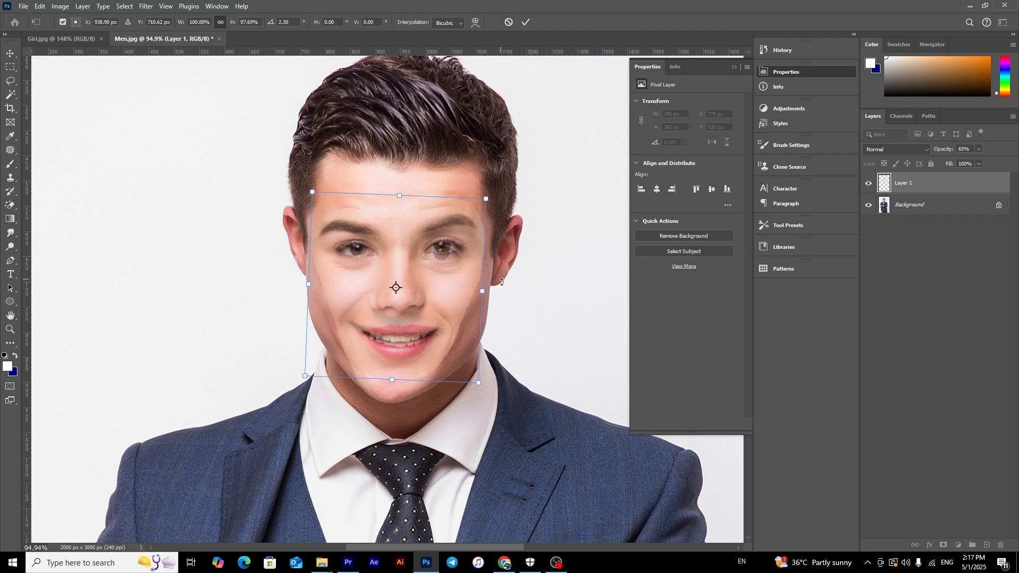
{"action": "left_click_drag", "start_coordinate": [483, 289], "coordinate": [479, 291]}
{"action": "mouse_move", "coordinate": [391, 378]}
{"action": "left_mouse_down"}
{"action": "mouse_move", "coordinate": [390, 362]}
{"action": "mouse_move", "coordinate": [389, 385]}
{"action": "left_mouse_up"}
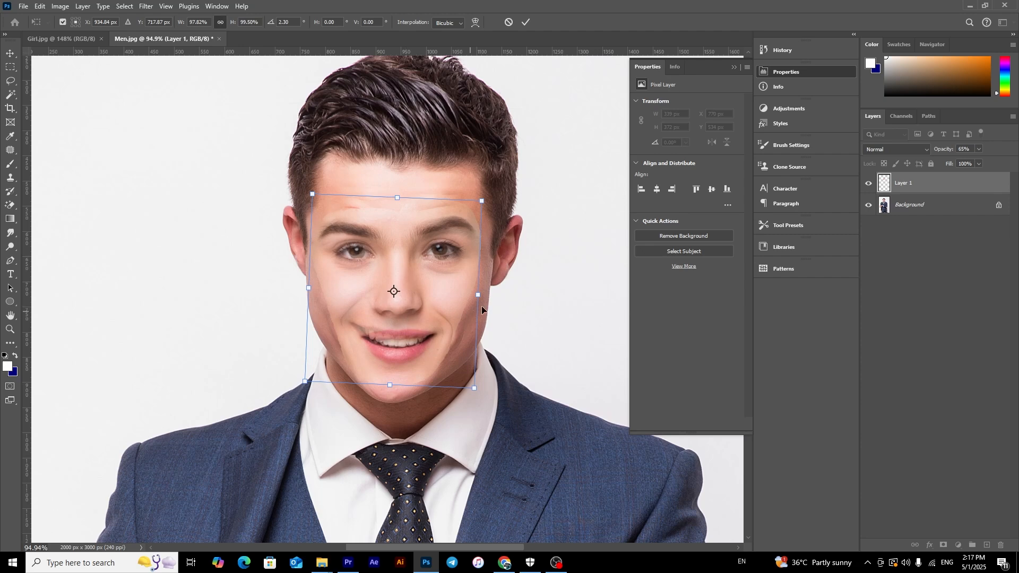
{"action": "left_click_drag", "start_coordinate": [504, 282], "coordinate": [502, 286]}
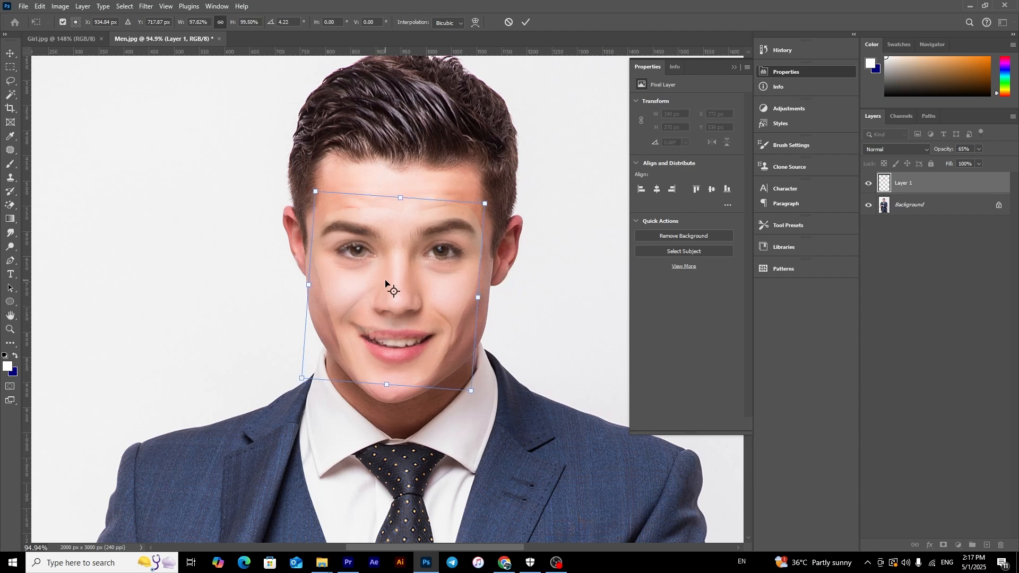
{"action": "left_click_drag", "start_coordinate": [385, 284], "coordinate": [383, 281]}
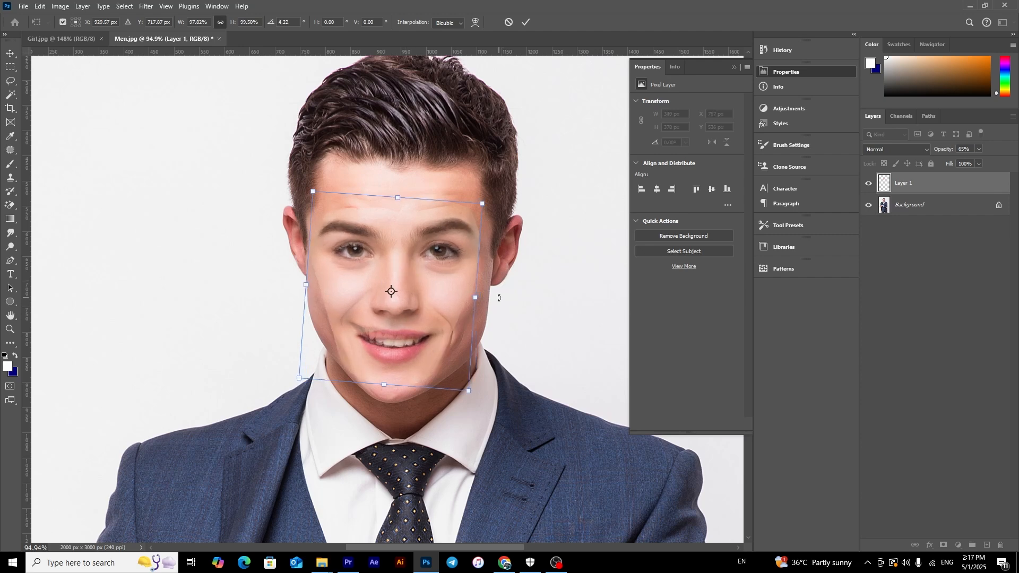
{"action": "left_click_drag", "start_coordinate": [387, 385], "coordinate": [387, 380]}
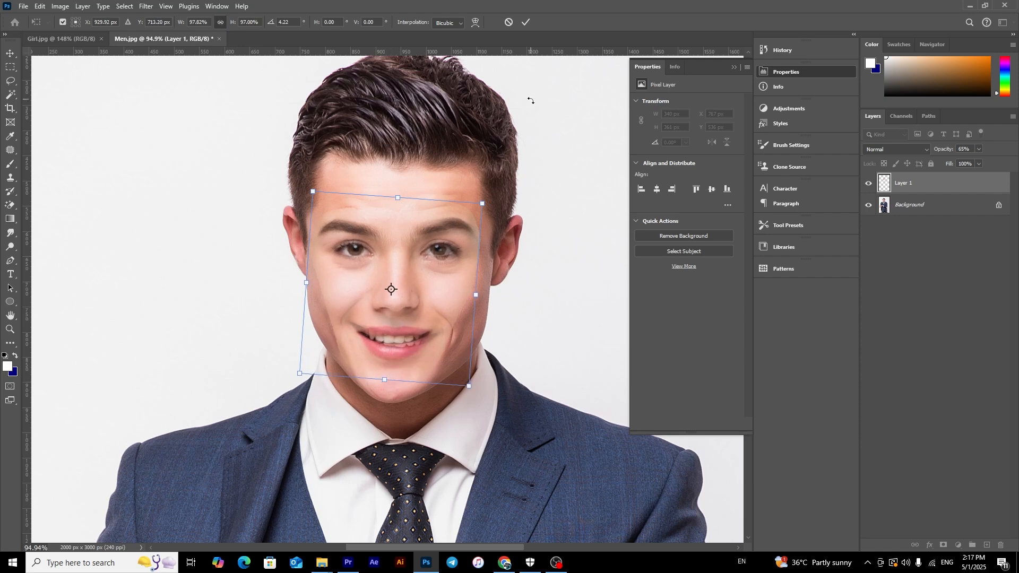
{"action": "left_click", "coordinate": [525, 22]}
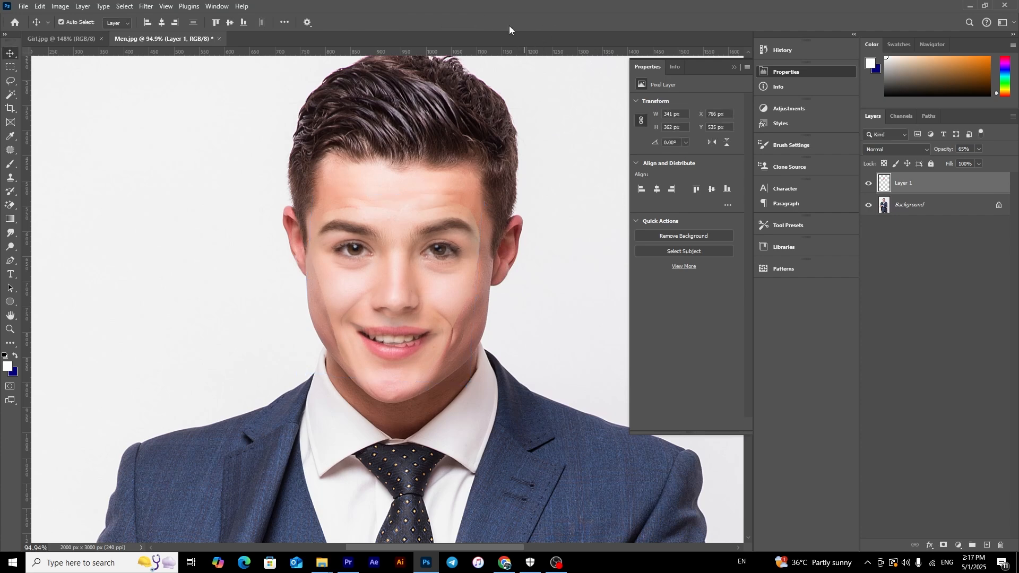
Set Layer 1's opacity to 100% and toggle its visibility to compare it with the original face
{"action": "left_click", "coordinate": [980, 149]}
{"action": "left_click_drag", "start_coordinate": [979, 161], "coordinate": [1006, 162]}
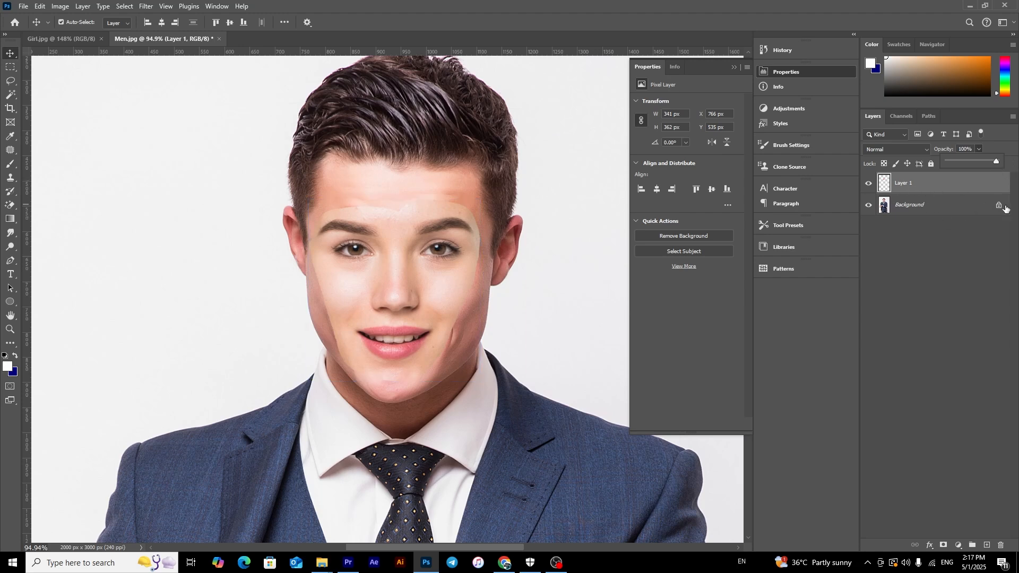
{"action": "left_click", "coordinate": [938, 188]}
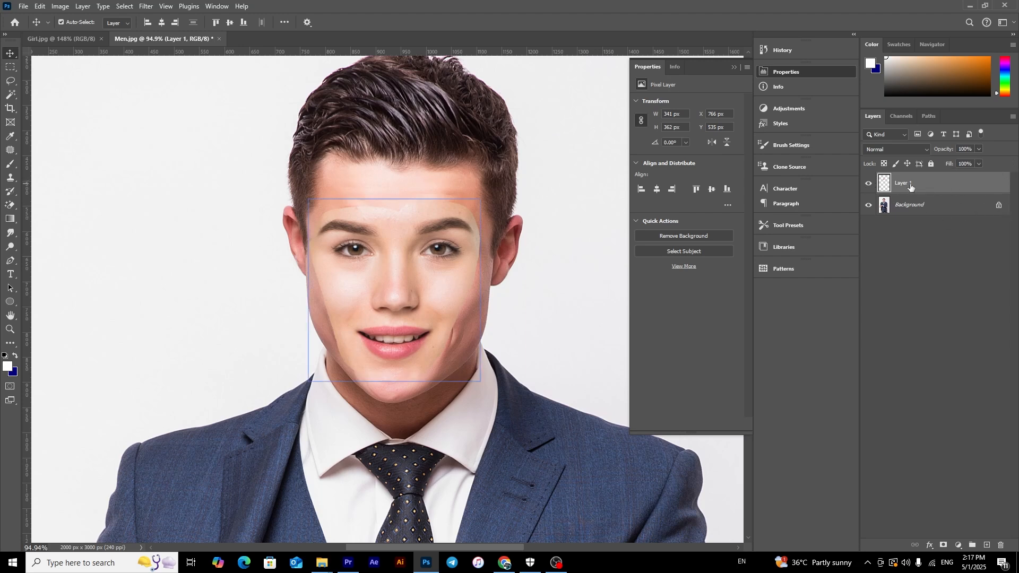
{"action": "left_click", "coordinate": [869, 184]}
{"action": "left_click", "coordinate": [869, 184]}
Unlock the Background layer of Men.jpg and check both layers by switching their visibility off and on
{"action": "left_click", "coordinate": [994, 213]}
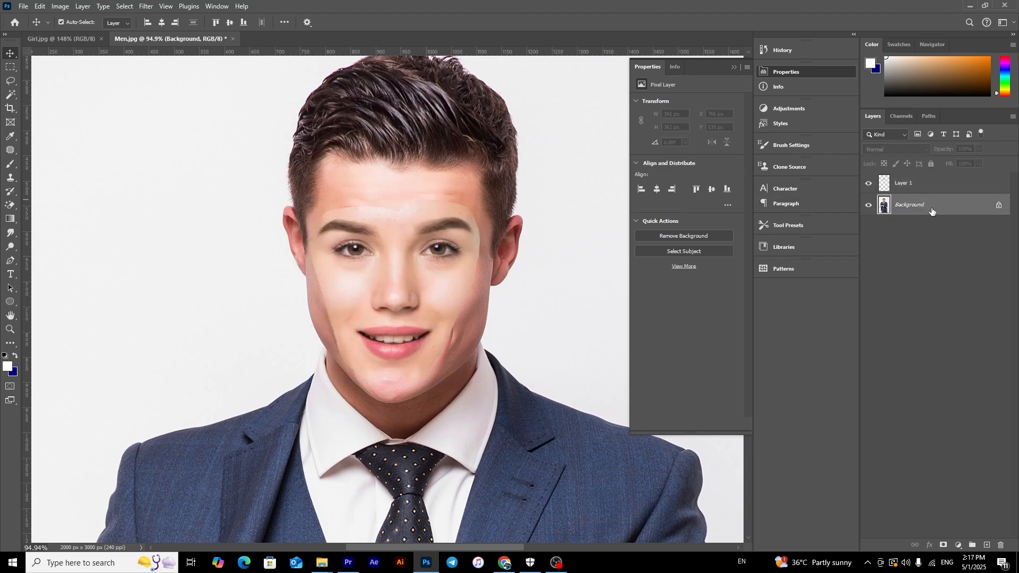
{"action": "left_click", "coordinate": [999, 205]}
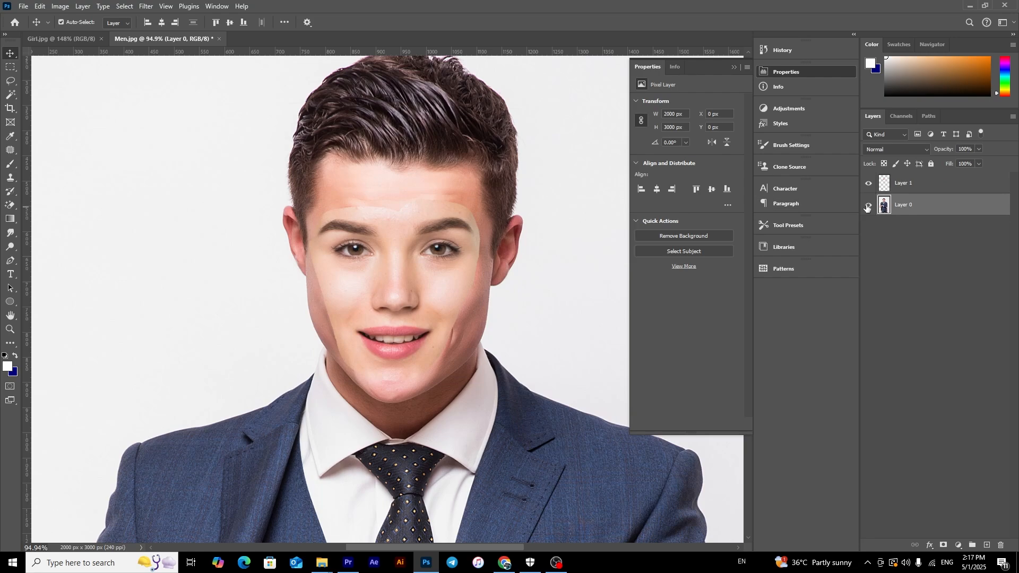
{"action": "left_click", "coordinate": [870, 183]}
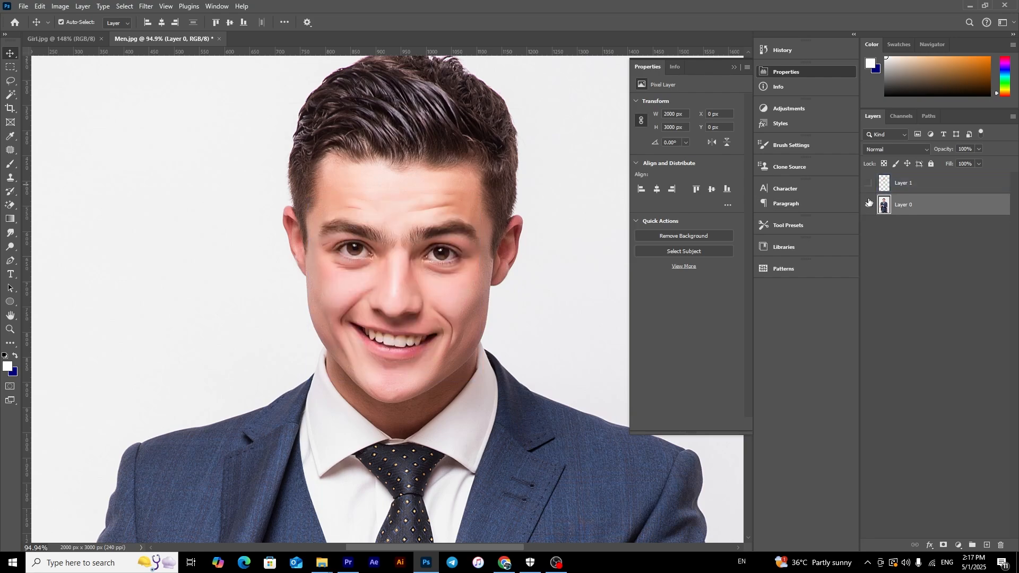
{"action": "left_click", "coordinate": [870, 205]}
{"action": "left_click", "coordinate": [870, 205]}
{"action": "left_click", "coordinate": [869, 205]}
{"action": "left_click", "coordinate": [898, 187]}
{"action": "left_click", "coordinate": [869, 184]}
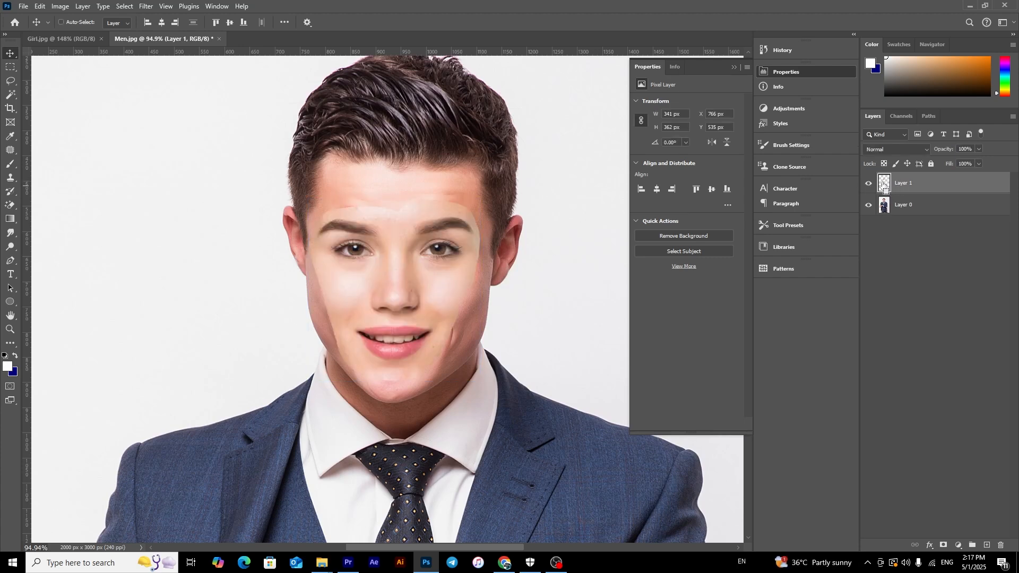
Load Layer 1's outline as a selection, contract it by 5 pixels and delete that area from Layer 0
{"action": "left_click", "coordinate": [883, 186], "text": "ctrl"}
{"action": "left_click", "coordinate": [913, 208]}
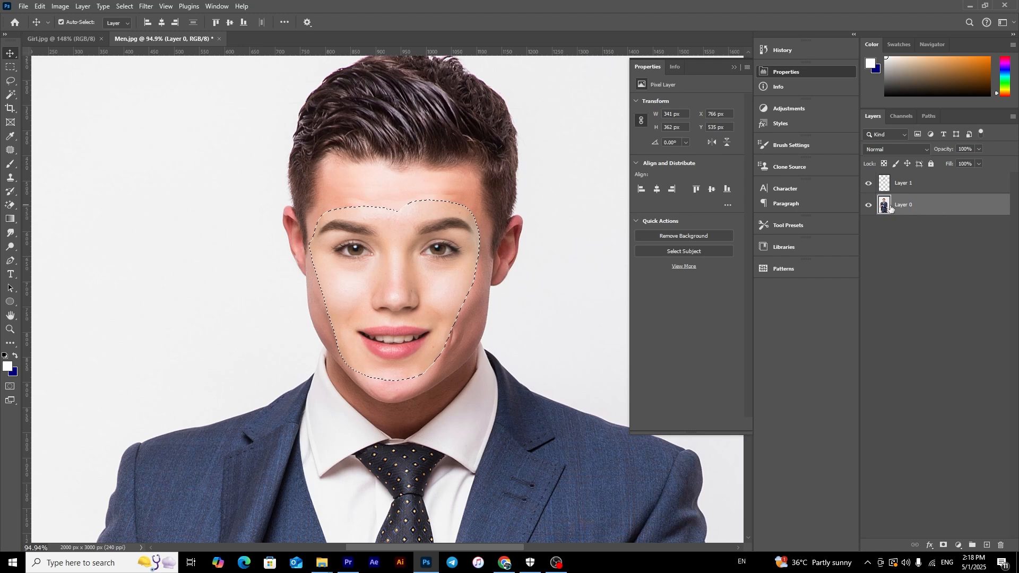
{"action": "left_click", "coordinate": [124, 7]}
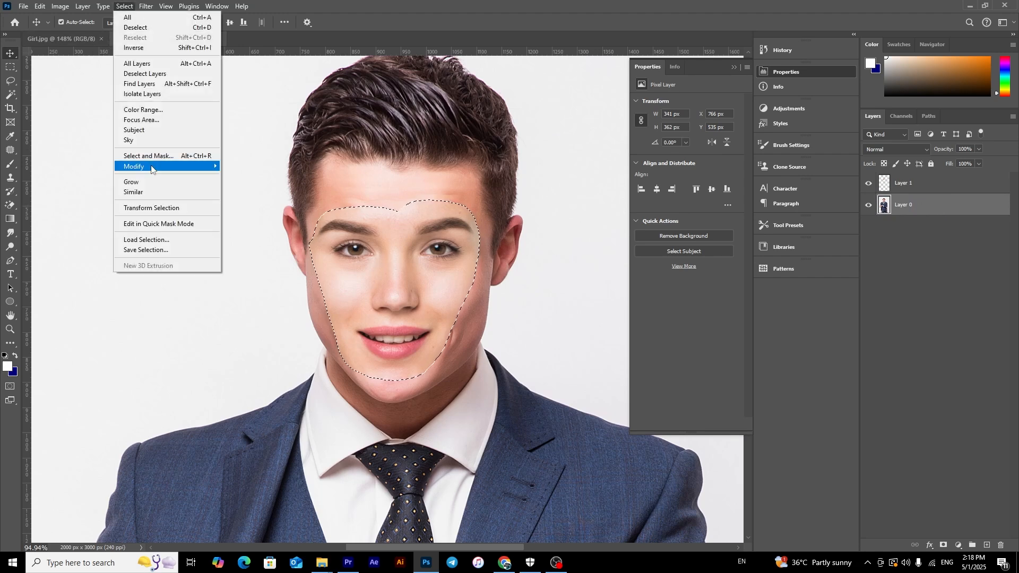
{"action": "mouse_move", "coordinate": [126, 168]}
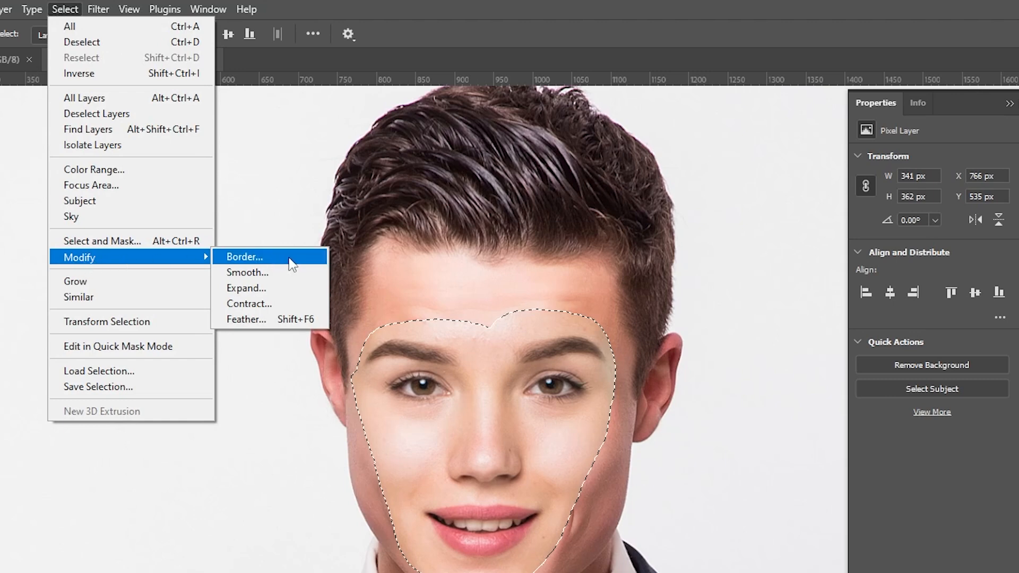
{"action": "left_click", "coordinate": [261, 303]}
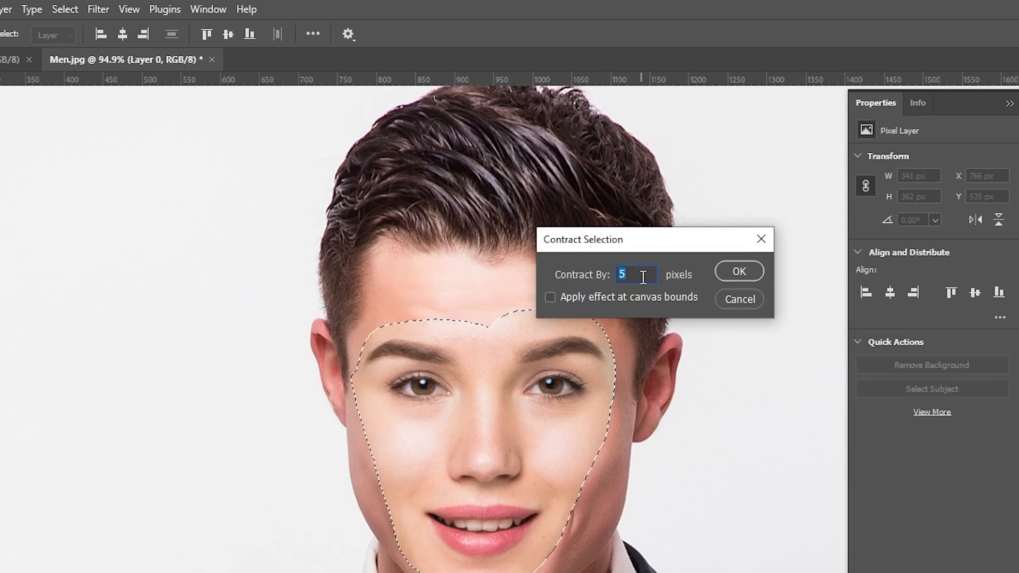
{"action": "left_click", "coordinate": [735, 271]}
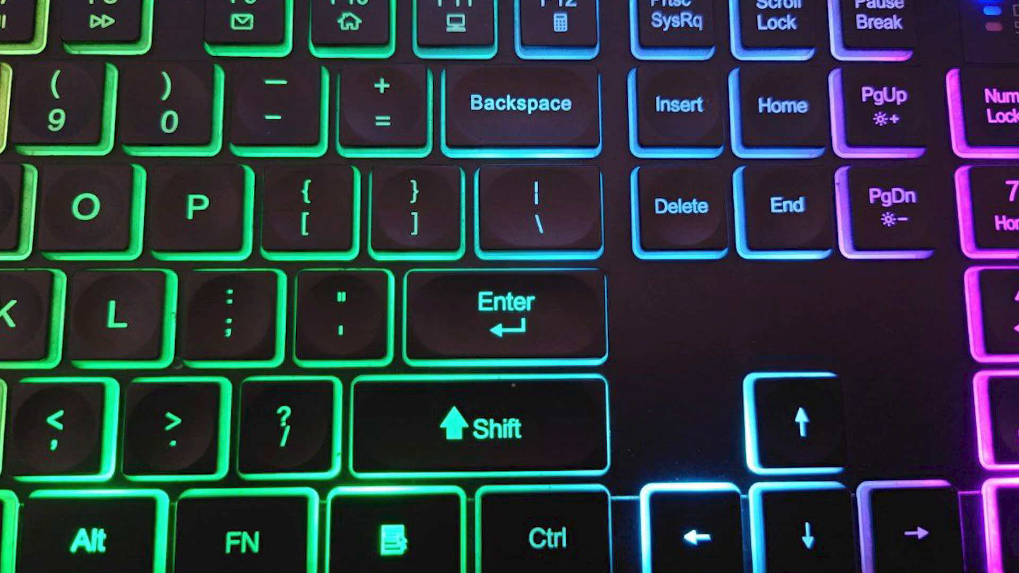
{"action": "key", "text": "Delete"}
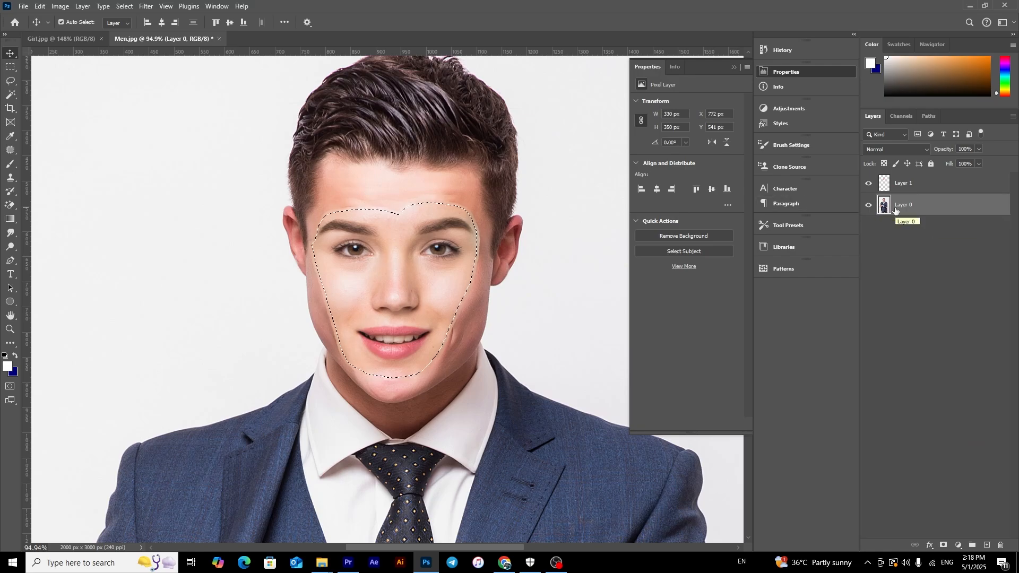
Hide and show Layer 1 again to check the face area cut out of Layer 0
{"action": "left_click", "coordinate": [897, 188]}
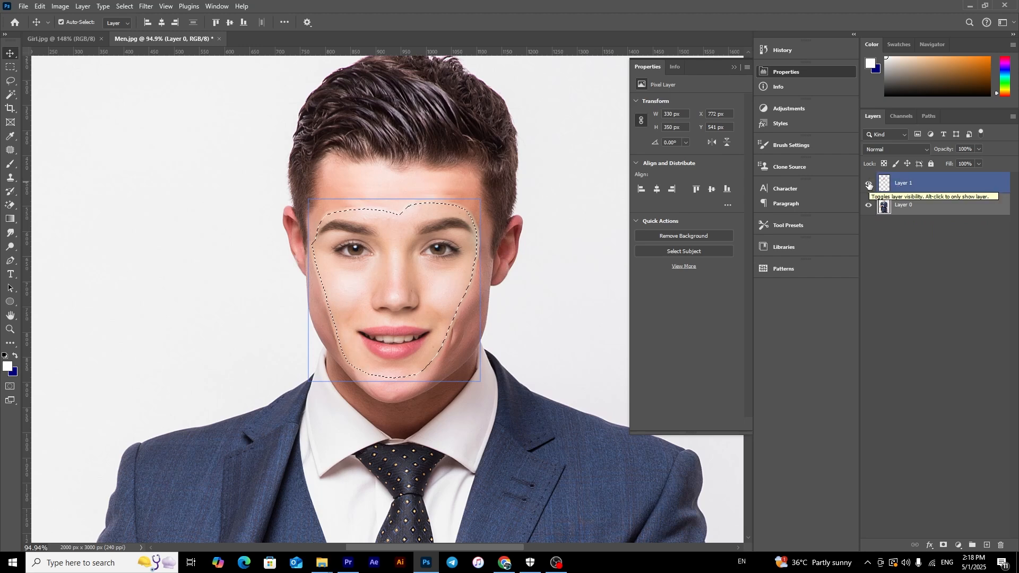
{"action": "left_click", "coordinate": [869, 184]}
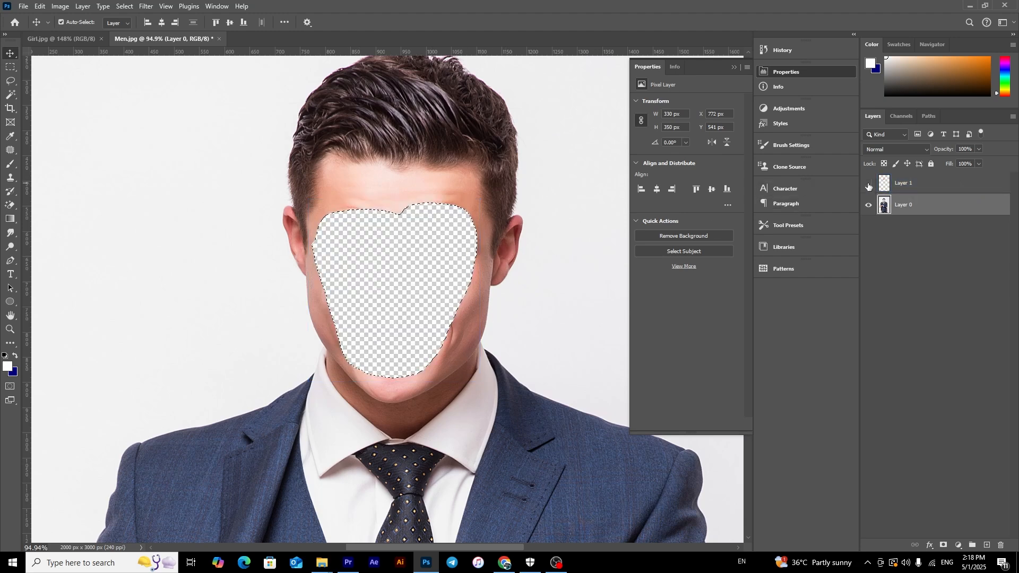
{"action": "left_click", "coordinate": [869, 184]}
{"action": "left_click", "coordinate": [876, 187]}
{"action": "left_click", "coordinate": [902, 206]}
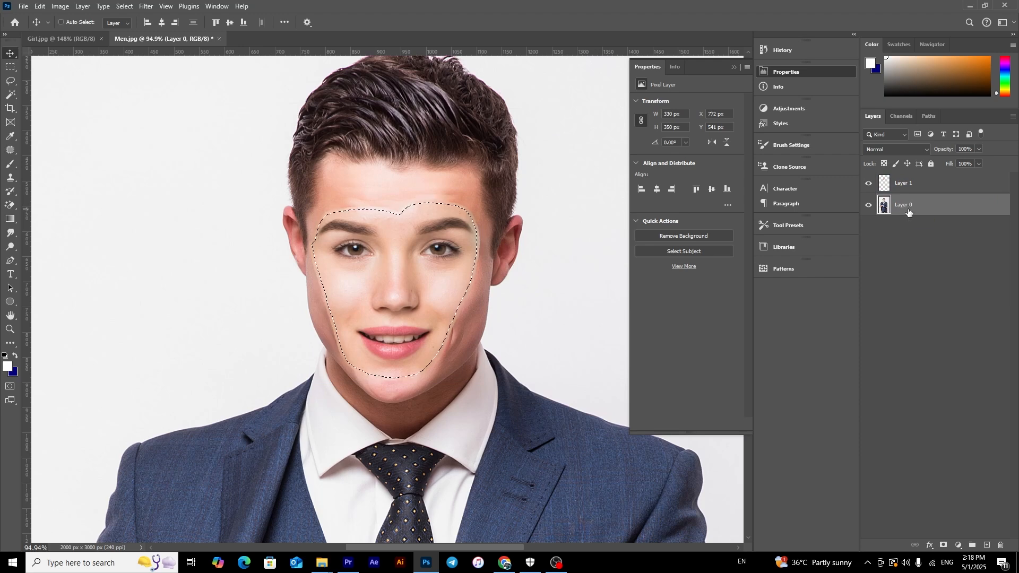
Clear the selection and auto-blend Layer 1 with Layer 0 using Stack Images, Seamless Tones and Colors, and Content Aware Fill Transparent Areas
{"action": "key", "text": "ctrl+d"}
{"action": "left_click", "coordinate": [918, 183]}
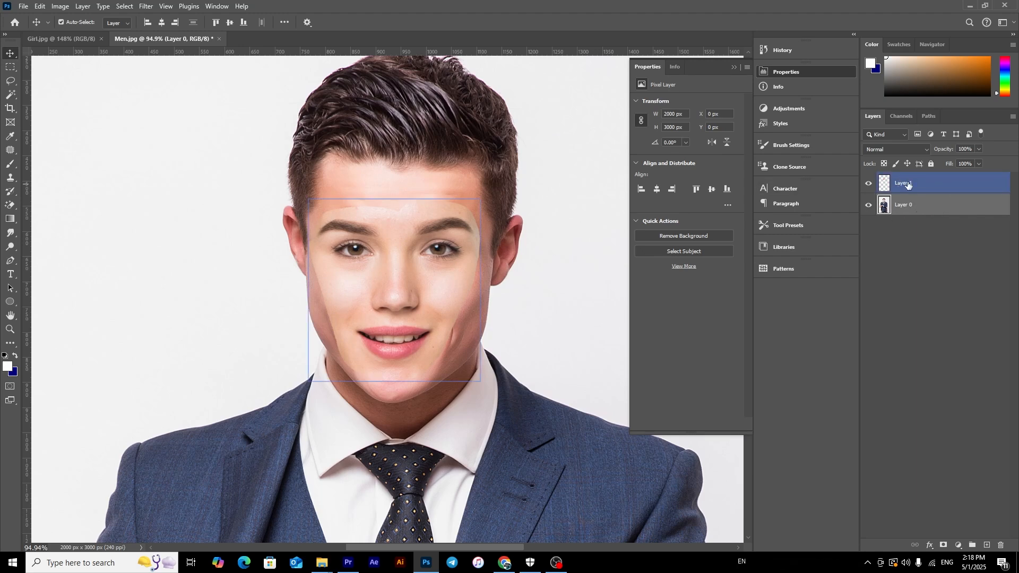
{"action": "left_click", "coordinate": [909, 185], "text": "shift"}
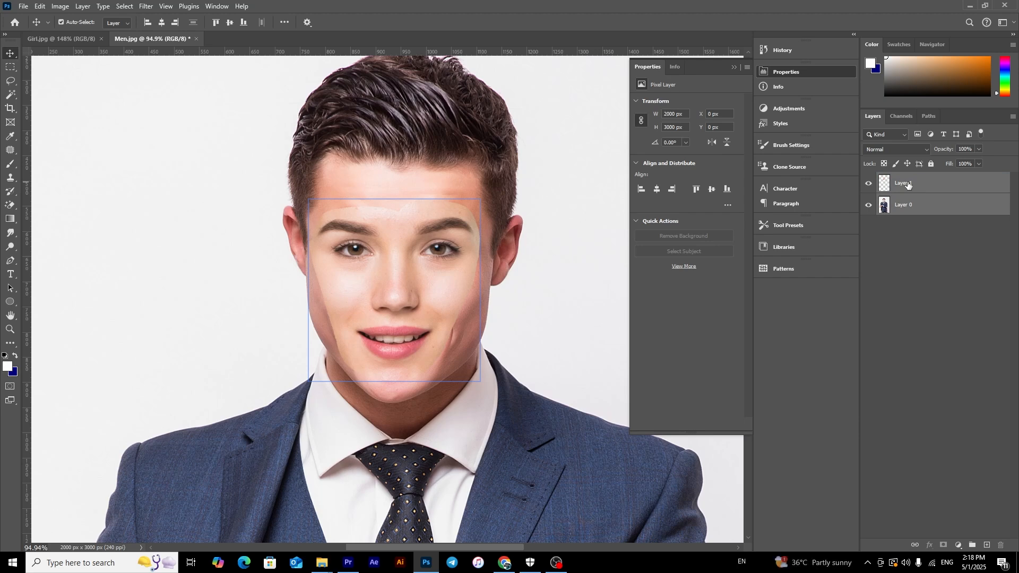
{"action": "left_click", "coordinate": [41, 7]}
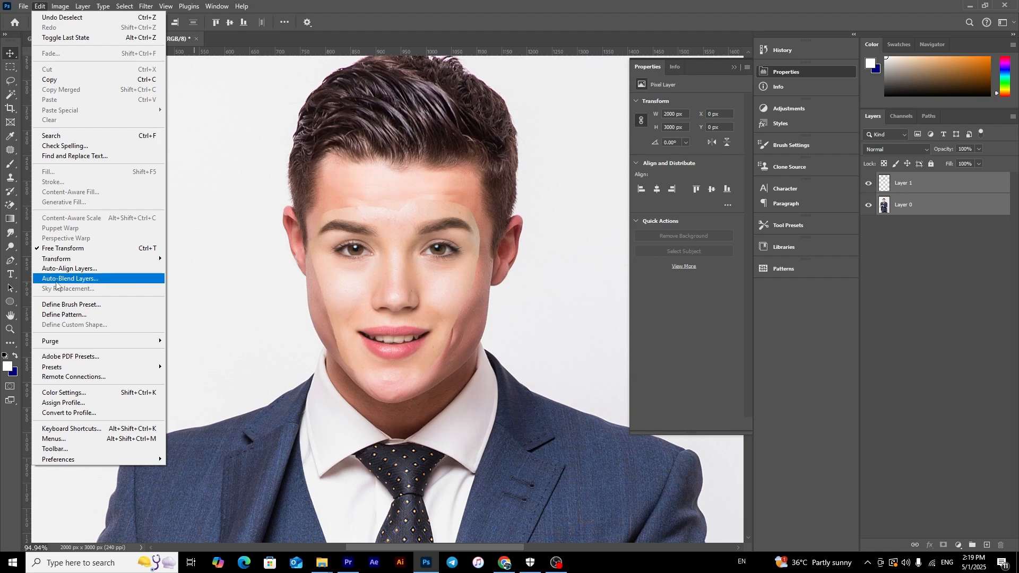
{"action": "left_click", "coordinate": [88, 279]}
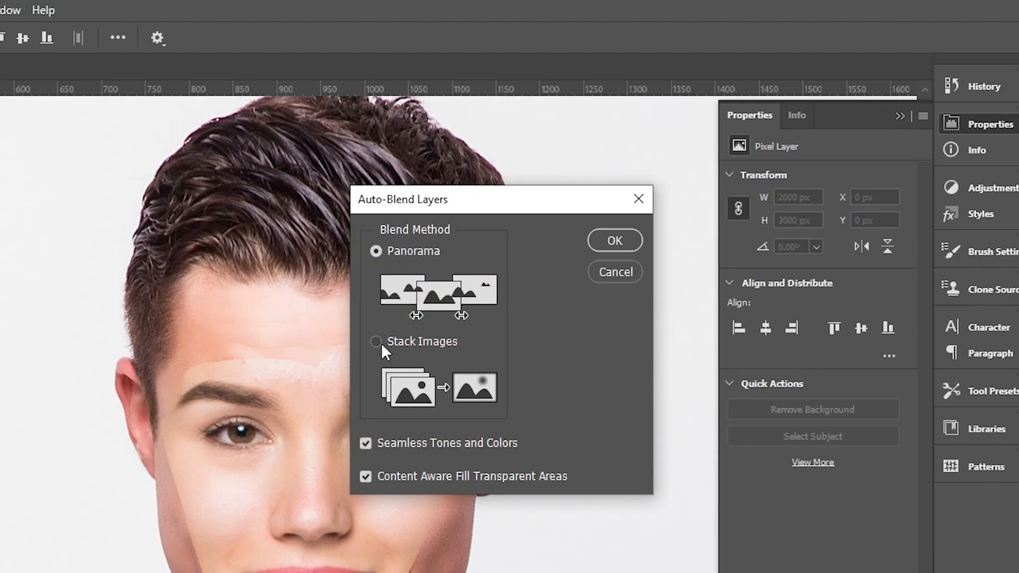
{"action": "left_click", "coordinate": [380, 342]}
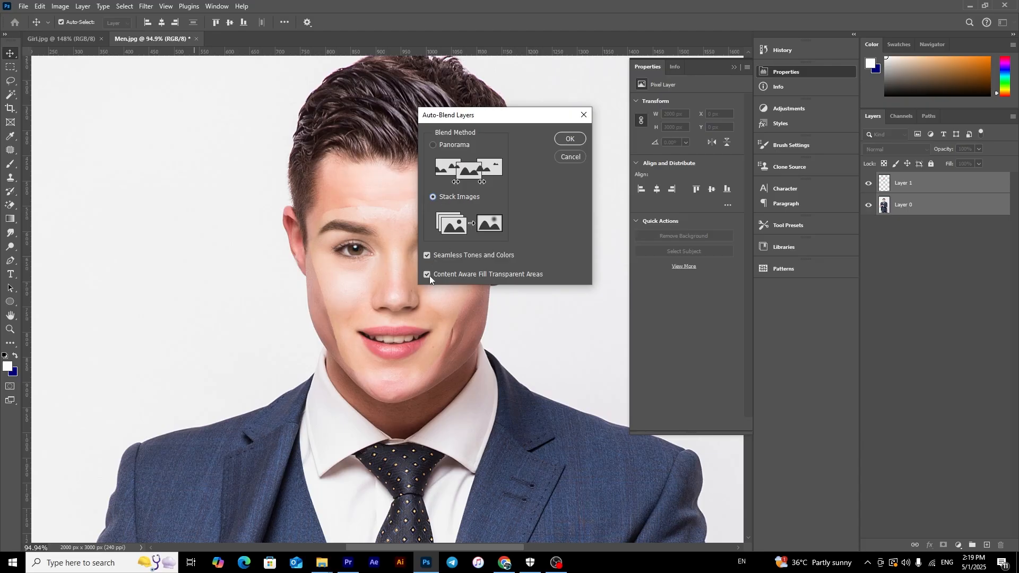
{"action": "left_click", "coordinate": [571, 139]}
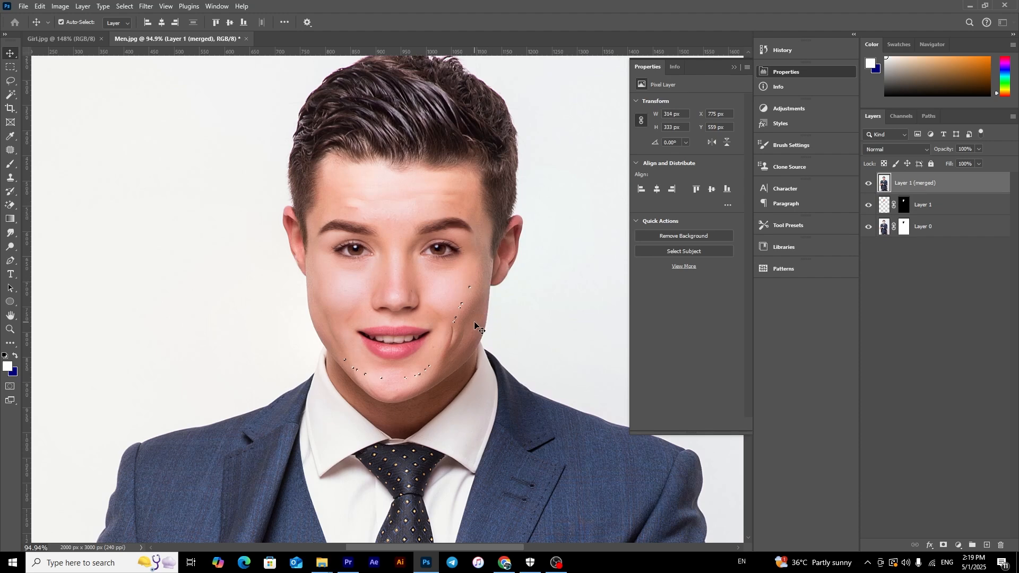
Clear the selection remaining along the cheek and chin and inspect the blended face up close
{"action": "scroll", "coordinate": [477, 325], "scroll_direction": "down", "scroll_amount": 1}
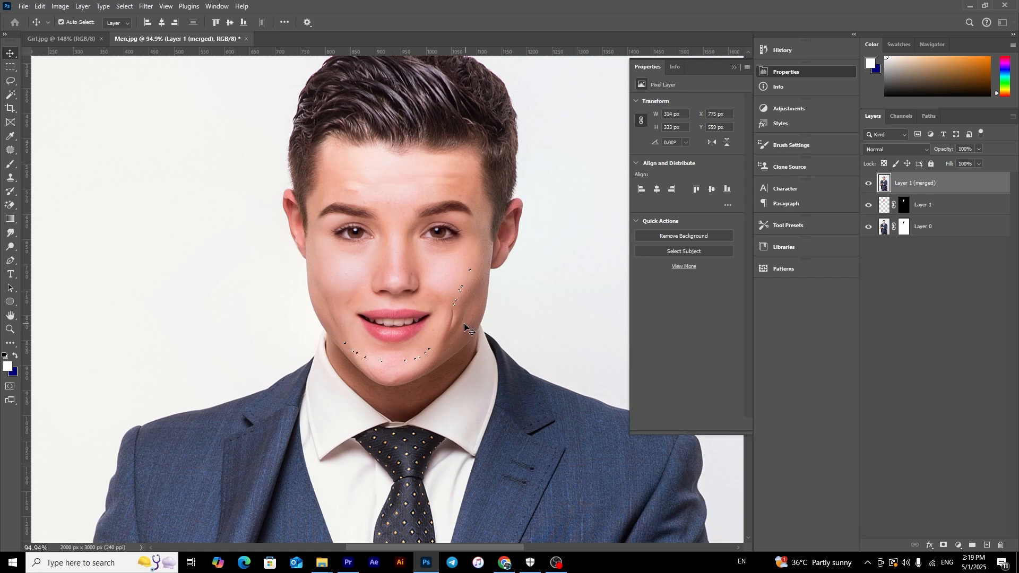
{"action": "key", "text": "ctrl"}
{"action": "key", "text": "ctrl+d"}
{"action": "scroll", "coordinate": [435, 270], "scroll_direction": "up", "scroll_amount": 3}
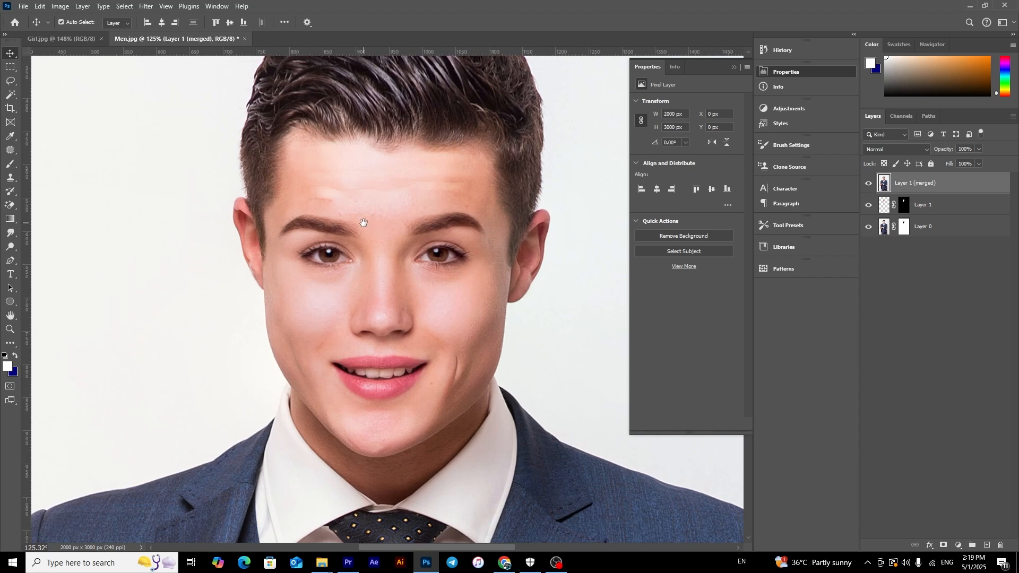
{"action": "left_click_drag", "start_coordinate": [364, 223], "coordinate": [408, 248]}
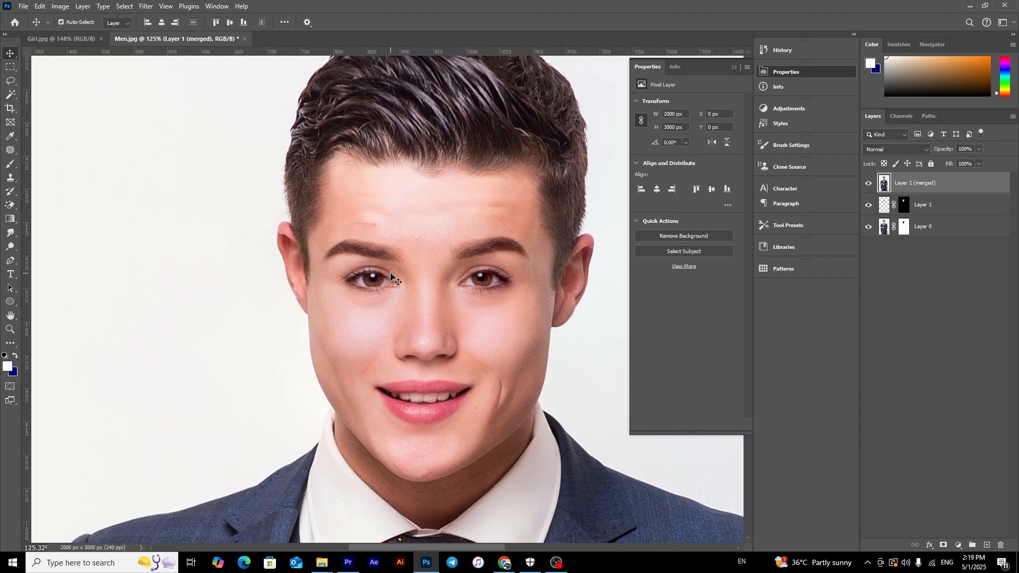
{"action": "scroll", "coordinate": [393, 275], "scroll_direction": "up", "scroll_amount": 2}
{"action": "scroll", "coordinate": [367, 268], "scroll_direction": "down", "scroll_amount": 2}
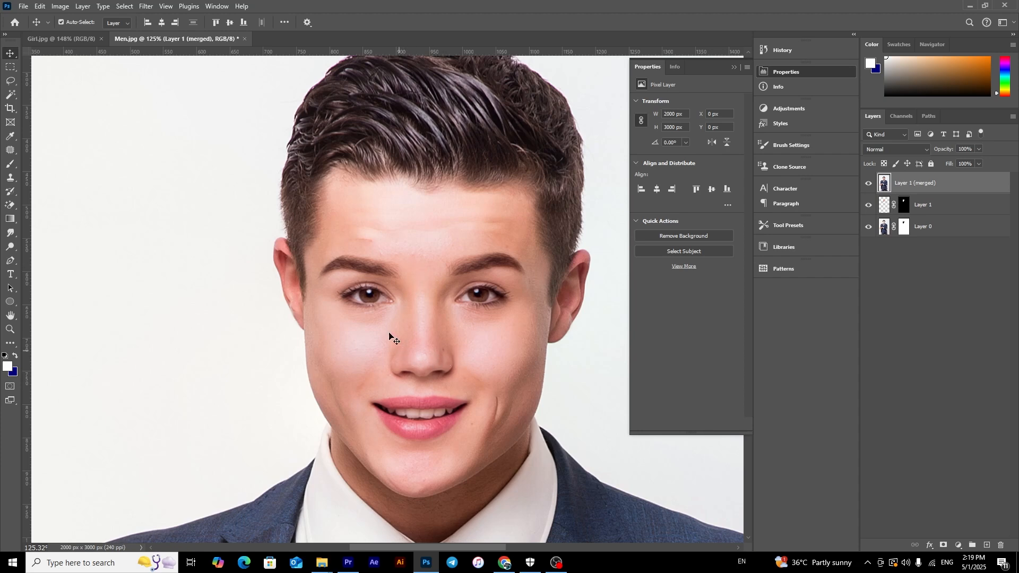
Use the Patch tool to replace the uneven skin on the forehead above the image-left eyebrow with nearby clean skin
{"action": "left_click", "coordinate": [9, 151]}
{"action": "scroll", "coordinate": [390, 243], "scroll_direction": "up", "scroll_amount": 2}
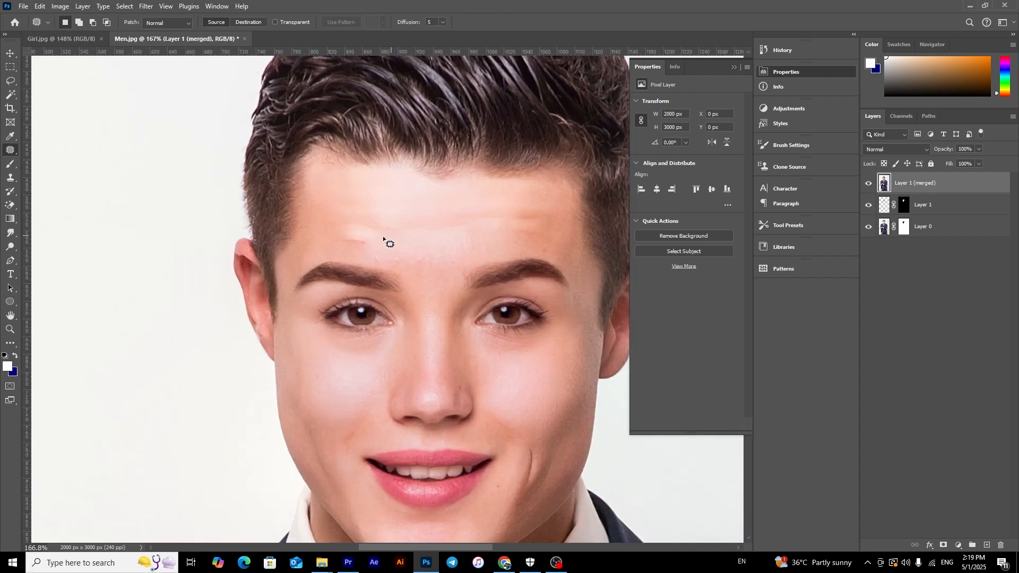
{"action": "scroll", "coordinate": [384, 237], "scroll_direction": "up", "scroll_amount": 2}
{"action": "mouse_move", "coordinate": [370, 238]}
{"action": "left_mouse_down"}
{"action": "mouse_move", "coordinate": [319, 240]}
{"action": "mouse_move", "coordinate": [349, 258]}
{"action": "mouse_move", "coordinate": [373, 251]}
{"action": "left_mouse_up"}
{"action": "left_click_drag", "start_coordinate": [352, 247], "coordinate": [323, 219]}
{"action": "key", "text": "ctrl+d"}
{"action": "mouse_move", "coordinate": [389, 255]}
{"action": "left_mouse_down"}
{"action": "mouse_move", "coordinate": [375, 258]}
{"action": "mouse_move", "coordinate": [389, 273]}
{"action": "mouse_move", "coordinate": [447, 270]}
{"action": "mouse_move", "coordinate": [371, 239]}
{"action": "left_mouse_up"}
{"action": "key", "text": "ctrl+d"}
Patch a narrow area about 44 × 27 px above the image-right eyebrow with skin from nearer the forehead's centre, and deselect
{"action": "scroll", "coordinate": [498, 237], "scroll_direction": "down", "scroll_amount": 1}
{"action": "scroll", "coordinate": [499, 238], "scroll_direction": "up", "scroll_amount": 2}
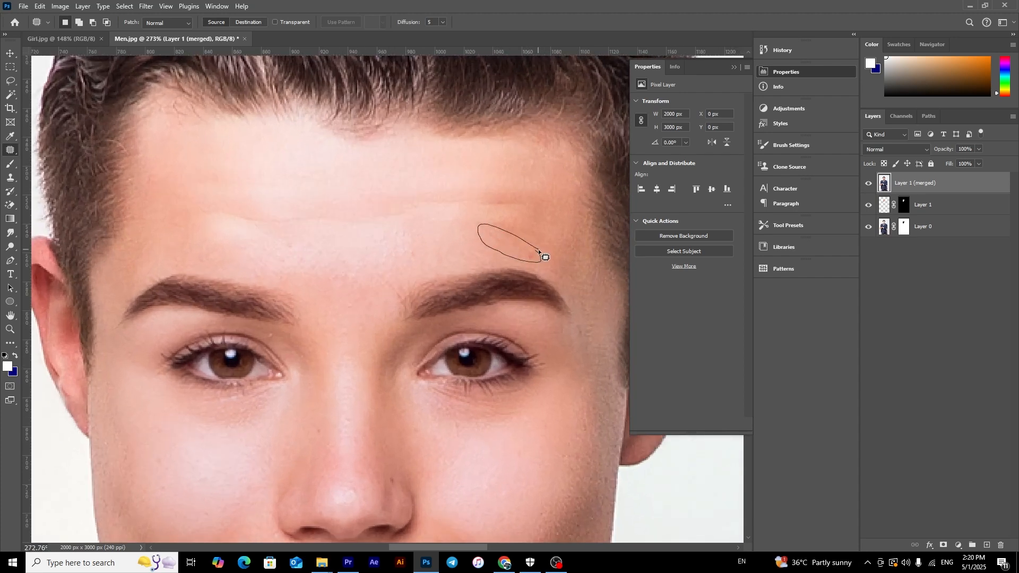
{"action": "left_click_drag", "start_coordinate": [539, 251], "coordinate": [539, 253]}
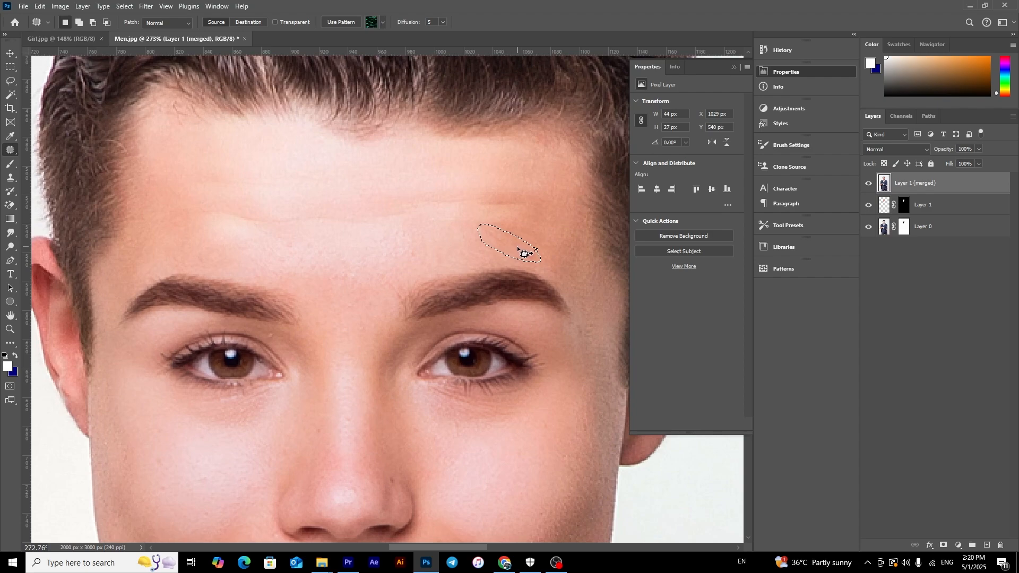
{"action": "left_click_drag", "start_coordinate": [519, 248], "coordinate": [466, 251]}
{"action": "key", "text": "ctrl+d"}
Examine the retouched face swap against the man's whole figure and around the upper body
{"action": "scroll", "coordinate": [549, 228], "scroll_direction": "down", "scroll_amount": 3}
{"action": "scroll", "coordinate": [430, 225], "scroll_direction": "down", "scroll_amount": 3}
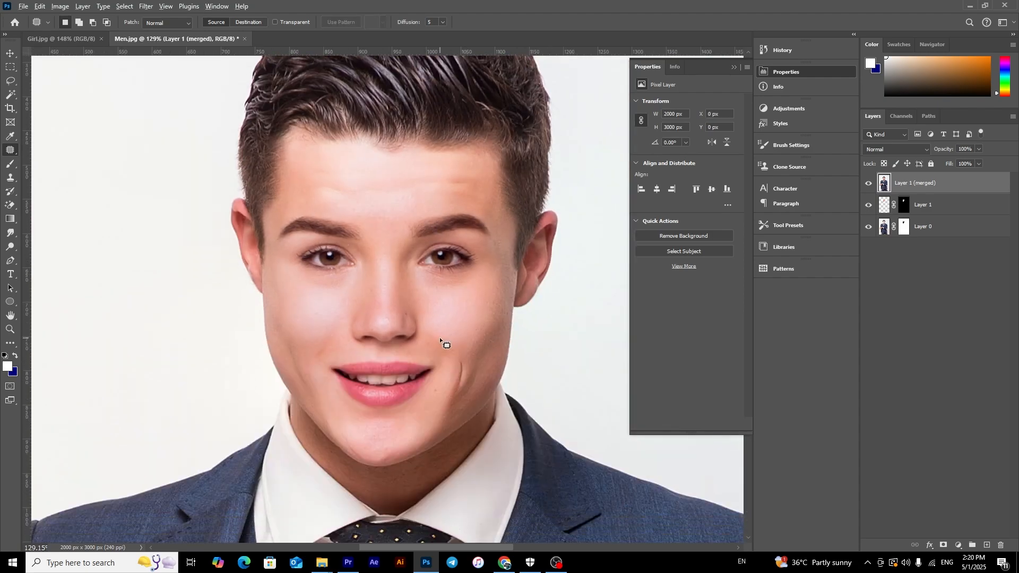
{"action": "scroll", "coordinate": [448, 326], "scroll_direction": "down", "scroll_amount": 3}
{"action": "scroll", "coordinate": [412, 314], "scroll_direction": "down", "scroll_amount": 3}
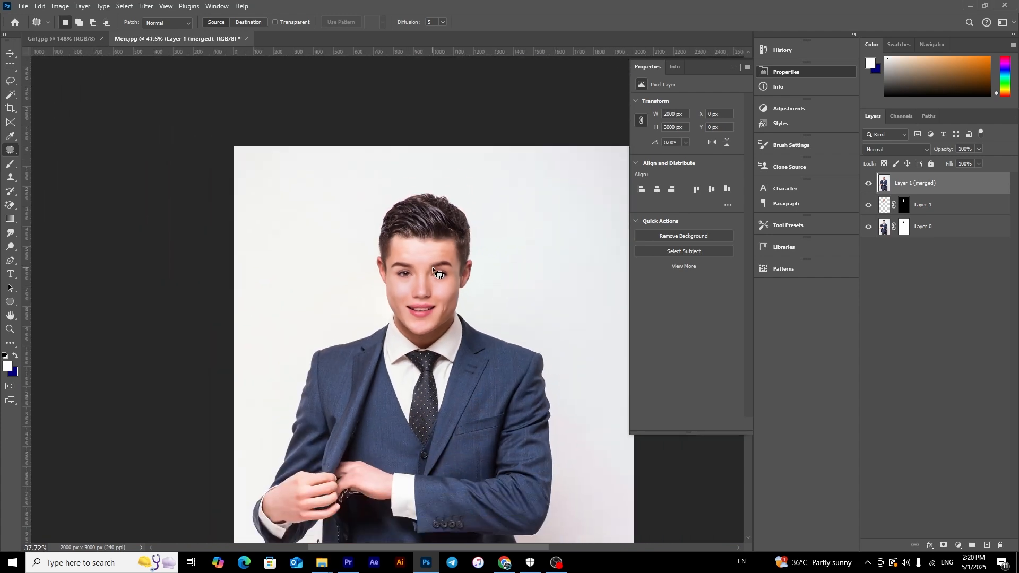
{"action": "scroll", "coordinate": [442, 275], "scroll_direction": "down", "scroll_amount": 1}
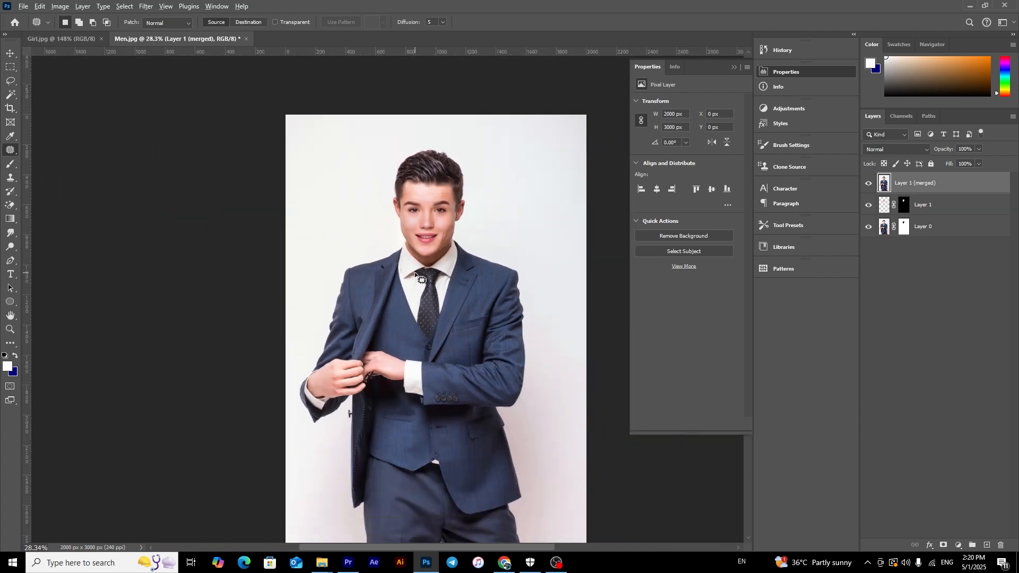
{"action": "scroll", "coordinate": [375, 242], "scroll_direction": "up", "scroll_amount": 1}
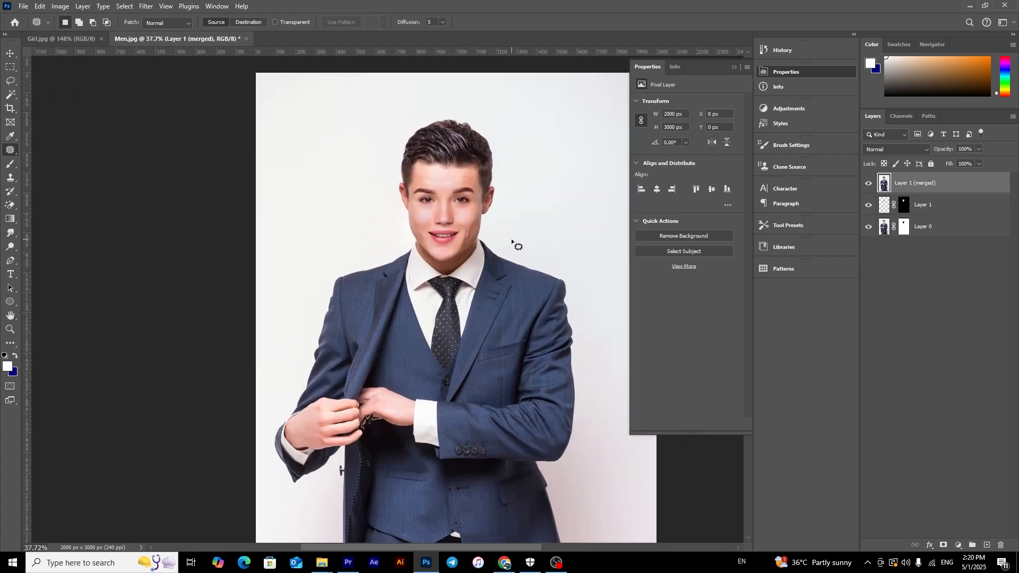
{"action": "scroll", "coordinate": [460, 207], "scroll_direction": "up", "scroll_amount": 1}
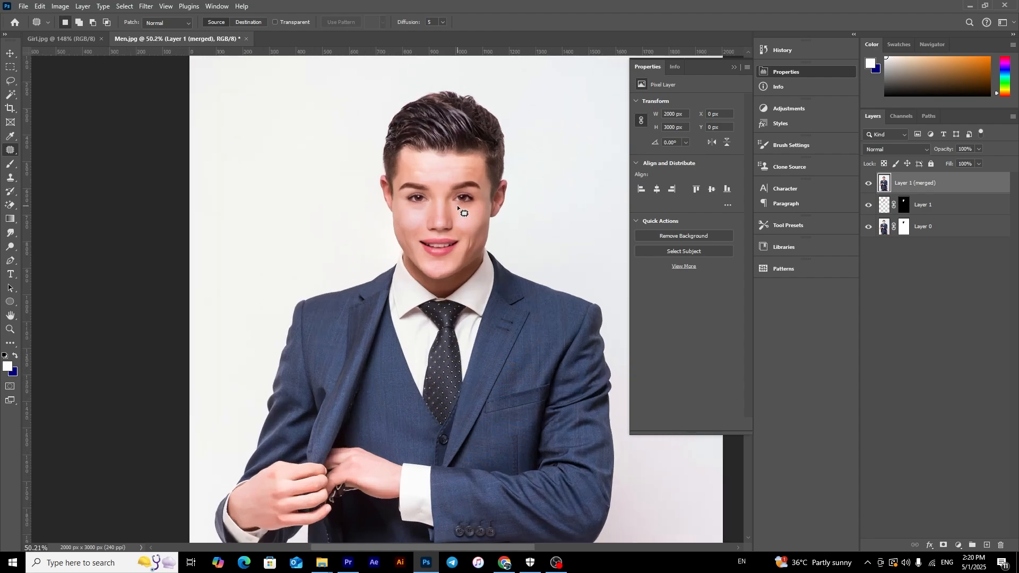
{"action": "scroll", "coordinate": [460, 209], "scroll_direction": "down", "scroll_amount": 1}
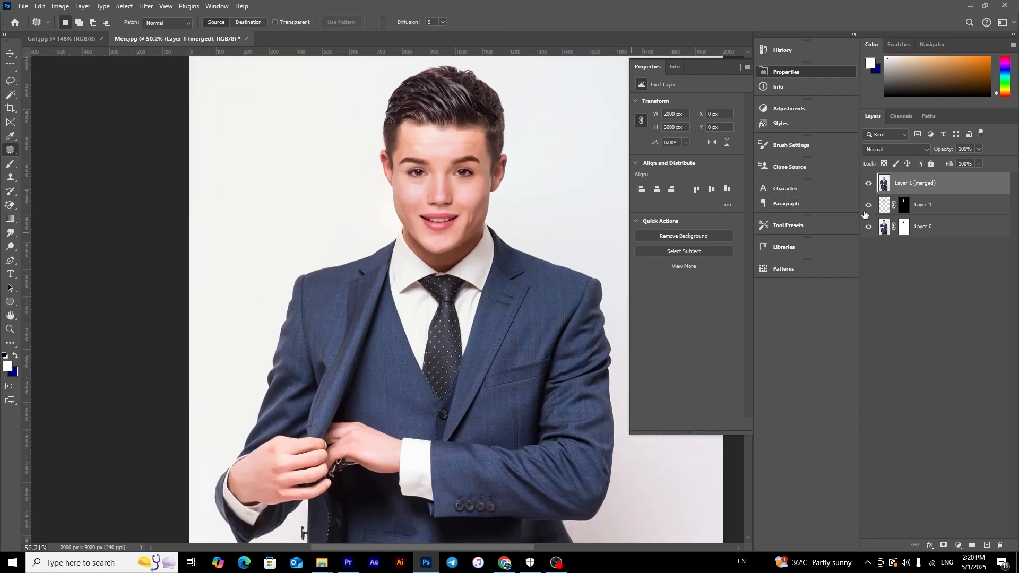